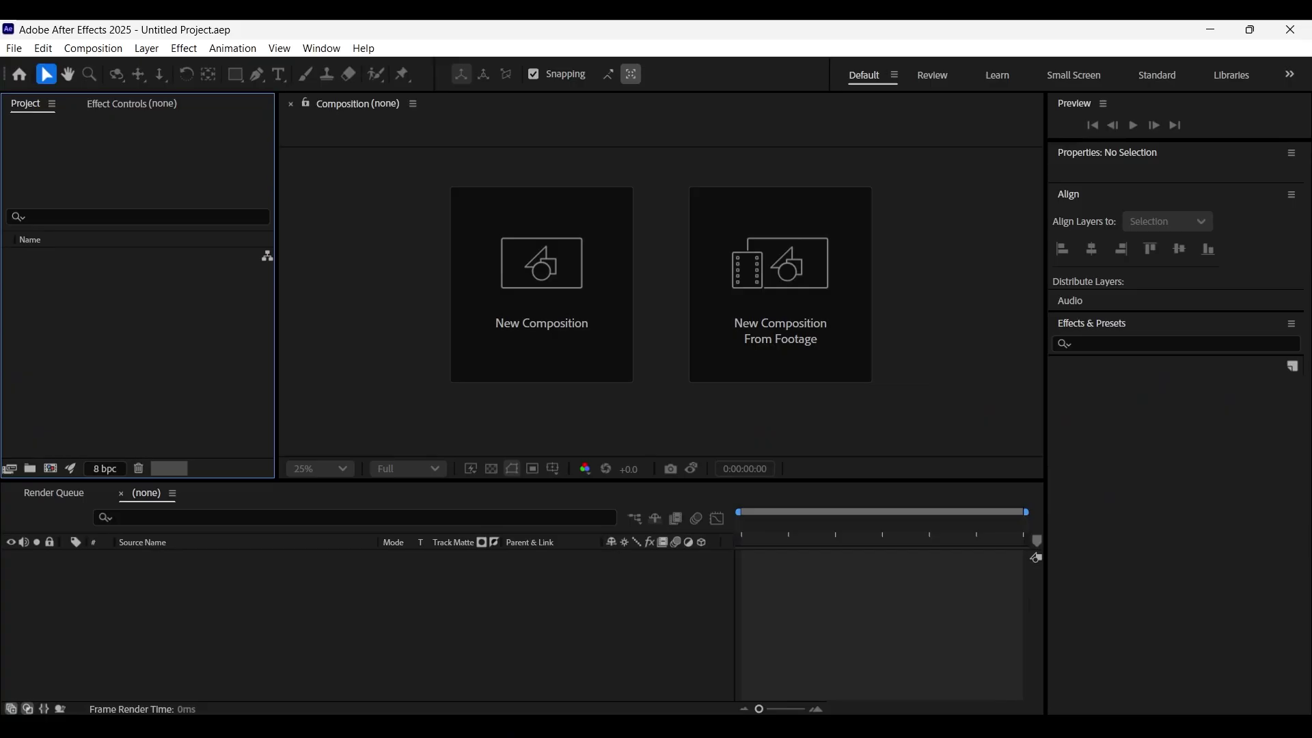
# Create a 1920x1080 composition with a purple rectangle card, roundness 47, centred in the frame.
pyautogui.click(553, 249)
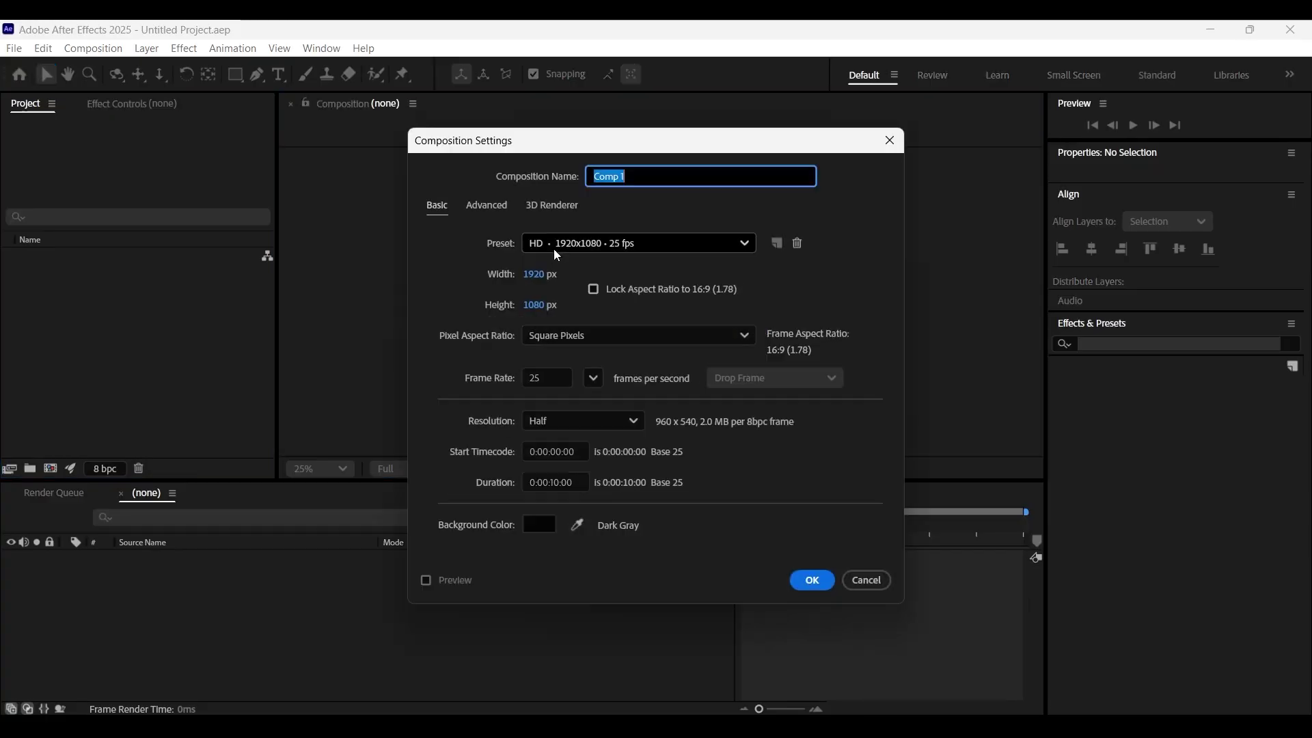
pyautogui.click(811, 580)
pyautogui.moveTo(235, 74); pyautogui.dragTo(304, 91)
pyautogui.moveTo(580, 194); pyautogui.dragTo(748, 433)
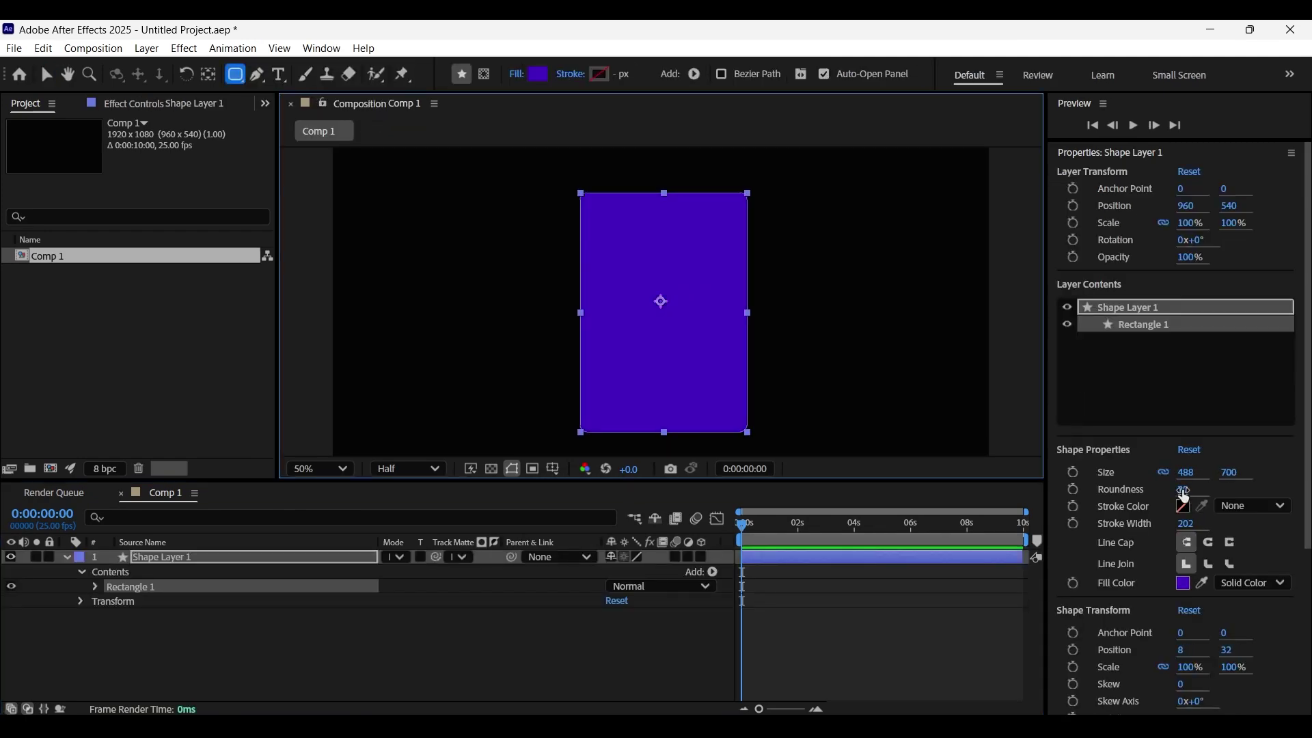
pyautogui.moveTo(1184, 496); pyautogui.dragTo(1192, 491)
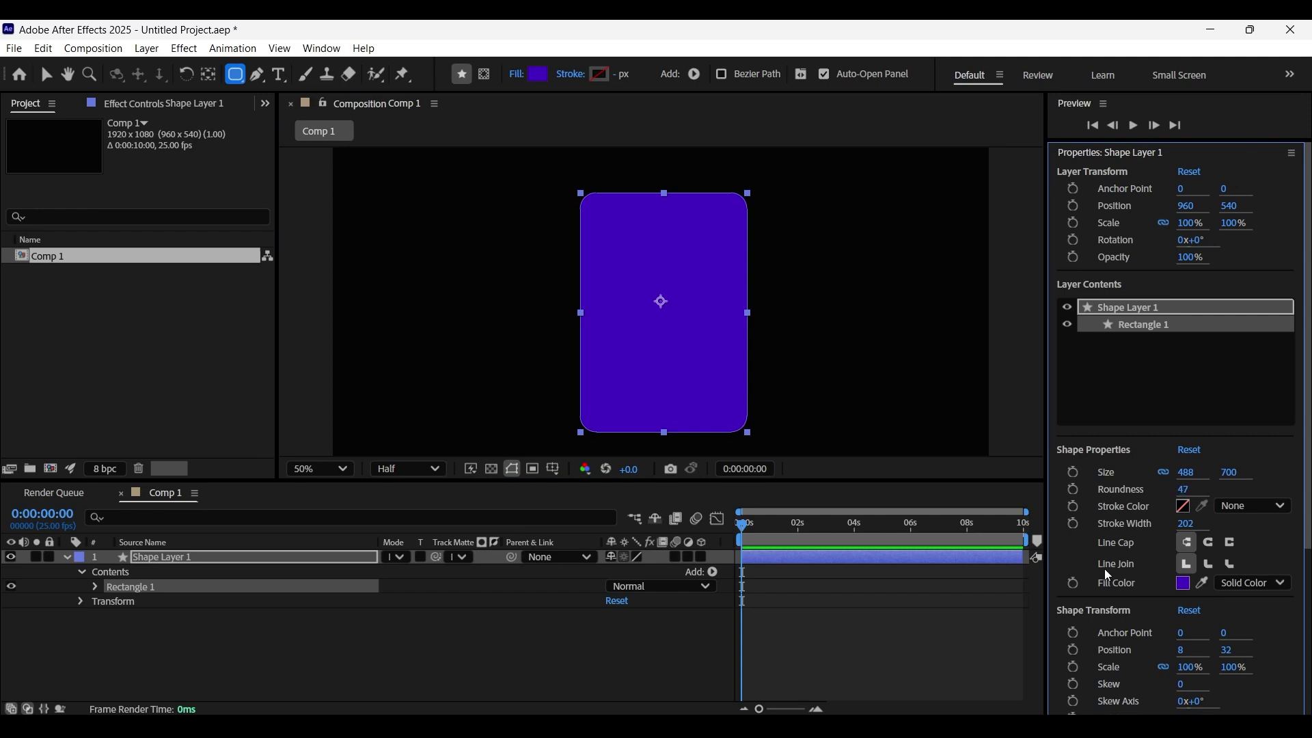
pyautogui.scroll(-4, 1104, 569)
pyautogui.click(1091, 587)
pyautogui.click(1179, 587)
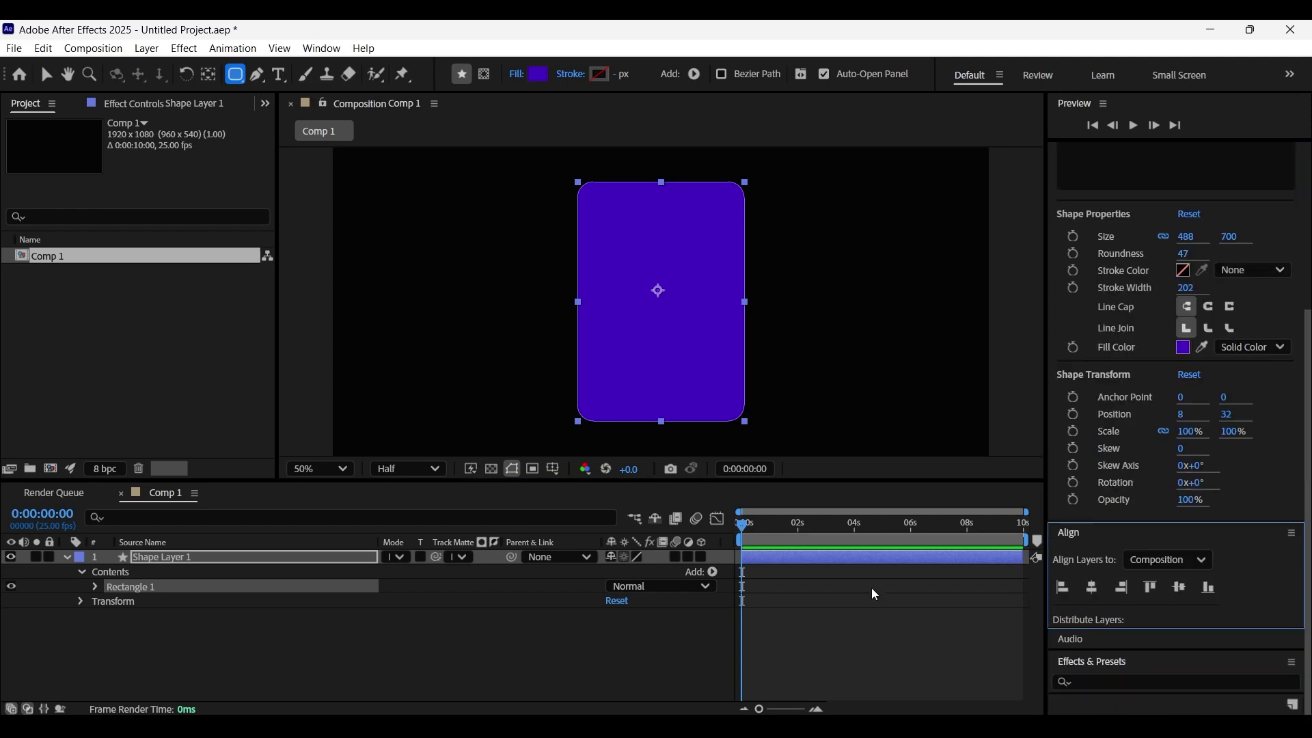
# Apply CC Light Sweep to the card with width 318 and sweep intensity 15.
pyautogui.click(375, 610)
pyautogui.click(67, 556)
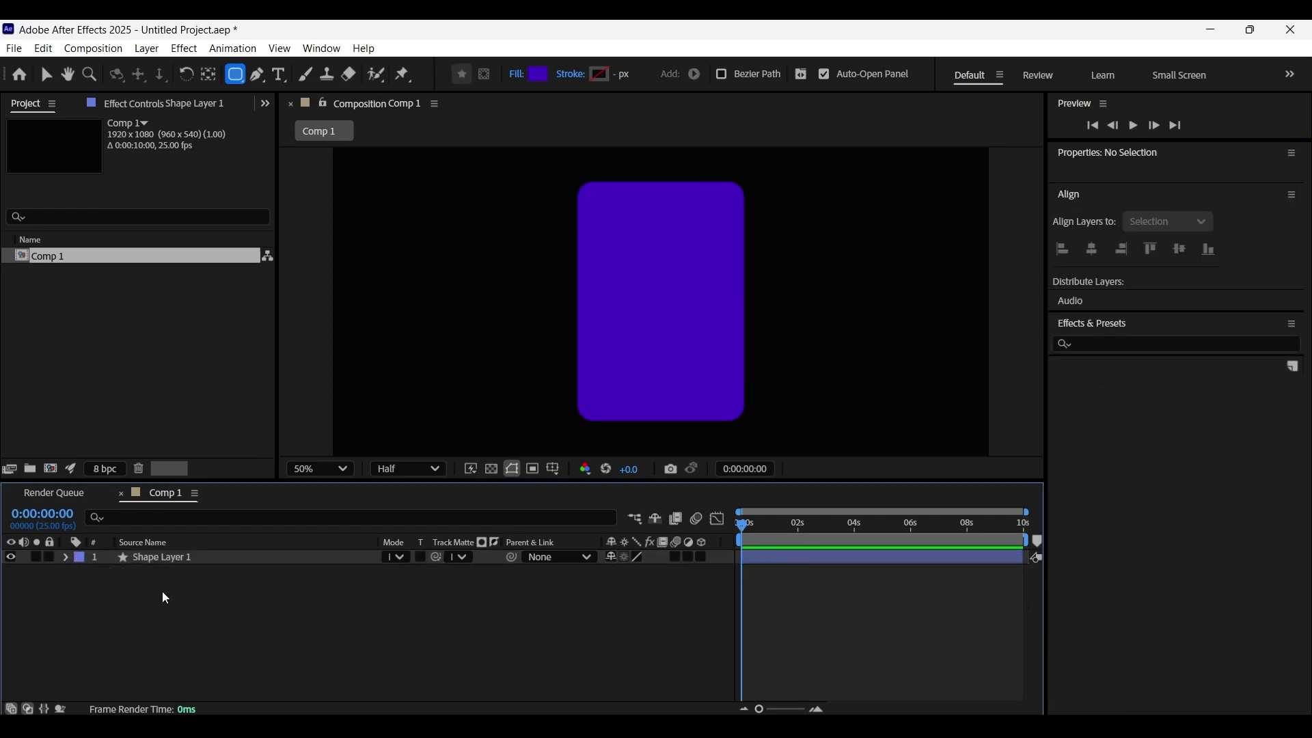
pyautogui.click(187, 558)
pyautogui.scroll(-3, 1187, 497)
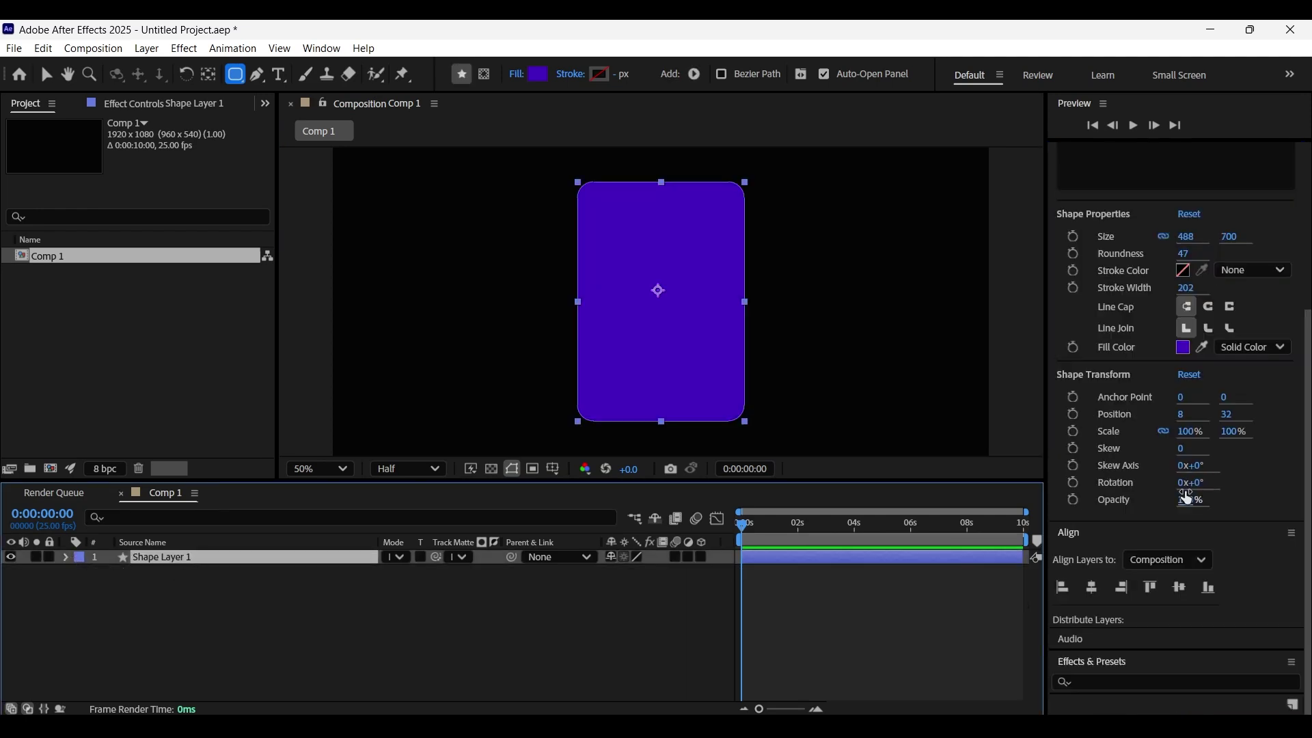
pyautogui.click(1106, 682)
pyautogui.write('cc light')
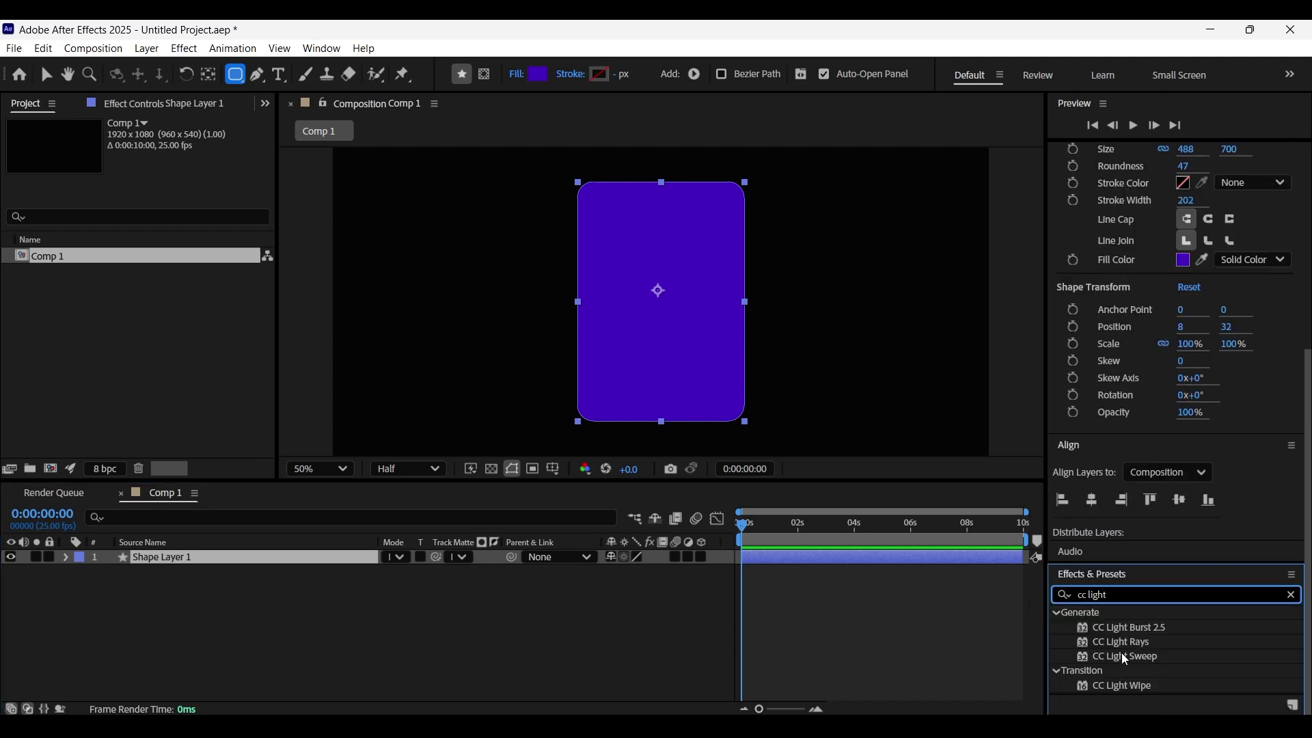
pyautogui.moveTo(1124, 657)
pyautogui.mouseDown()
pyautogui.moveTo(248, 560)
pyautogui.moveTo(261, 556)
pyautogui.mouseUp()
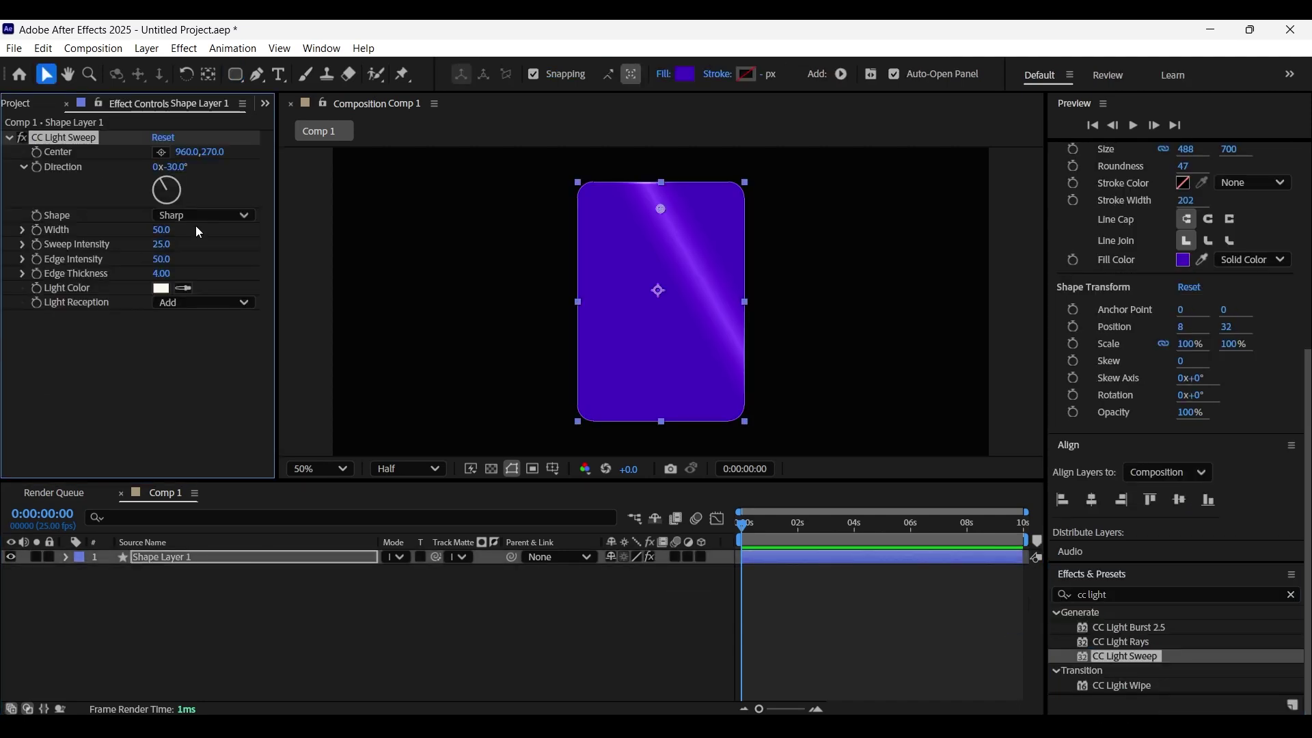
pyautogui.moveTo(163, 231); pyautogui.dragTo(349, 231)
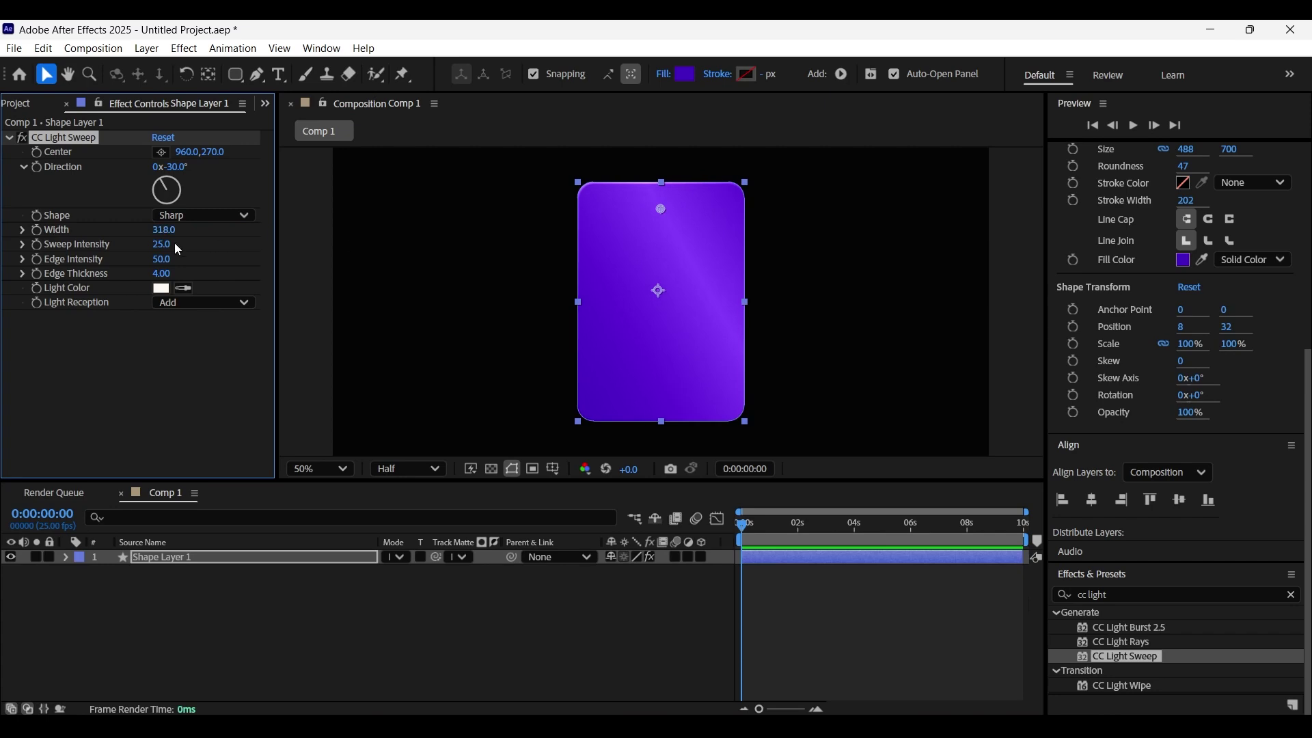
pyautogui.moveTo(164, 250); pyautogui.dragTo(156, 251)
# Add a white italic text layer reading '1', vertically centred on the card.
pyautogui.click(158, 367)
pyautogui.rightClick(302, 609)
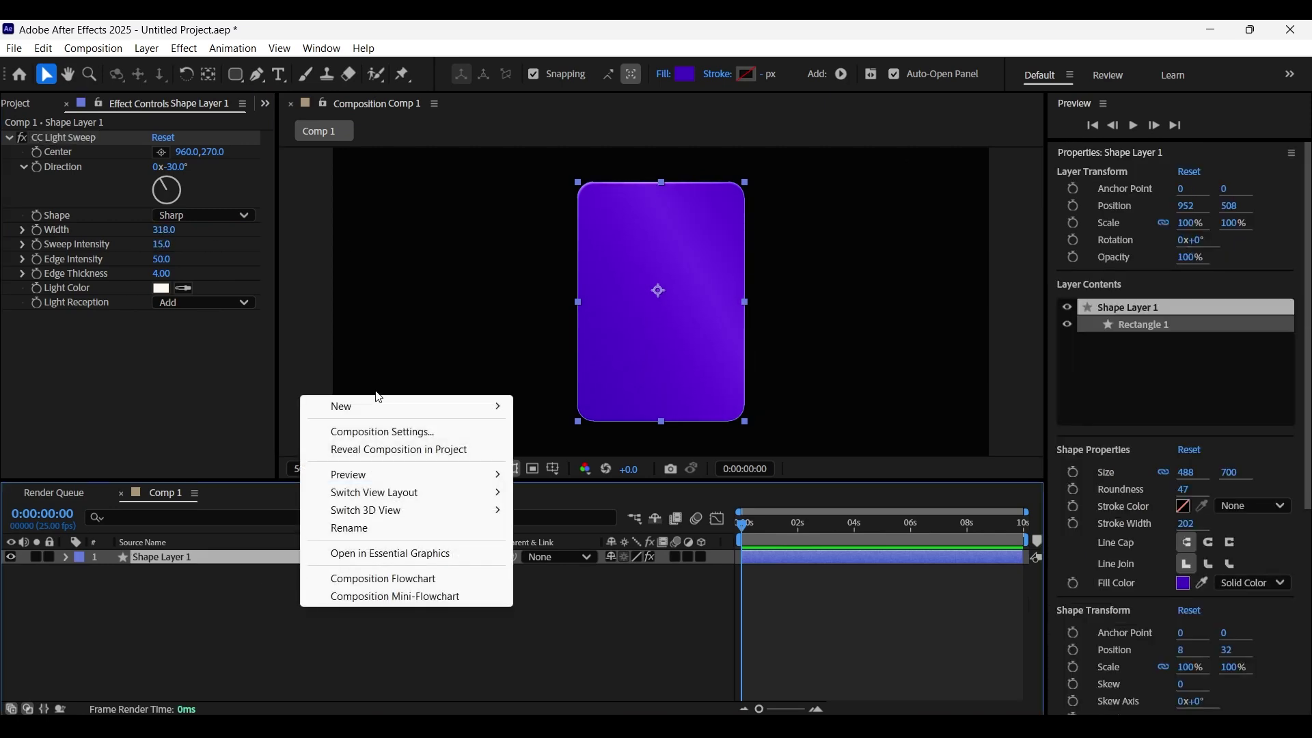
pyautogui.moveTo(341, 408)
pyautogui.click(541, 431)
pyautogui.write('1')
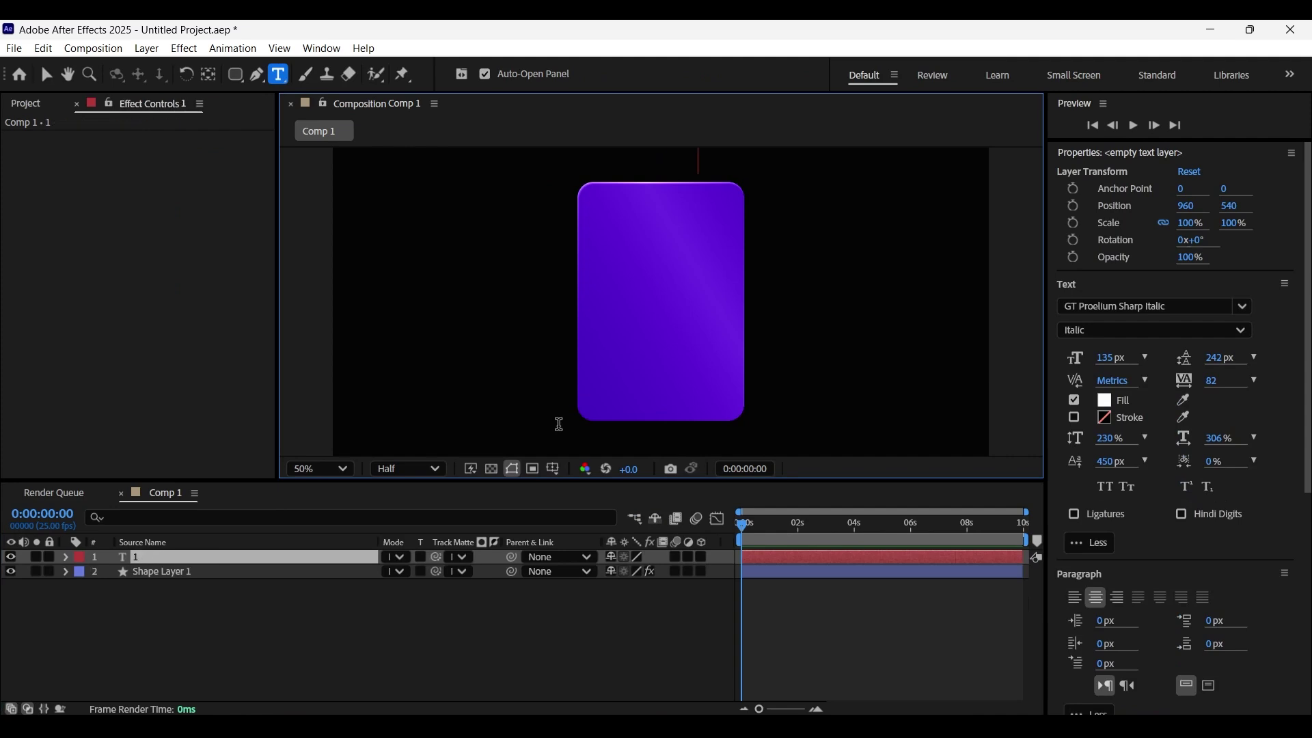
pyautogui.click(48, 75)
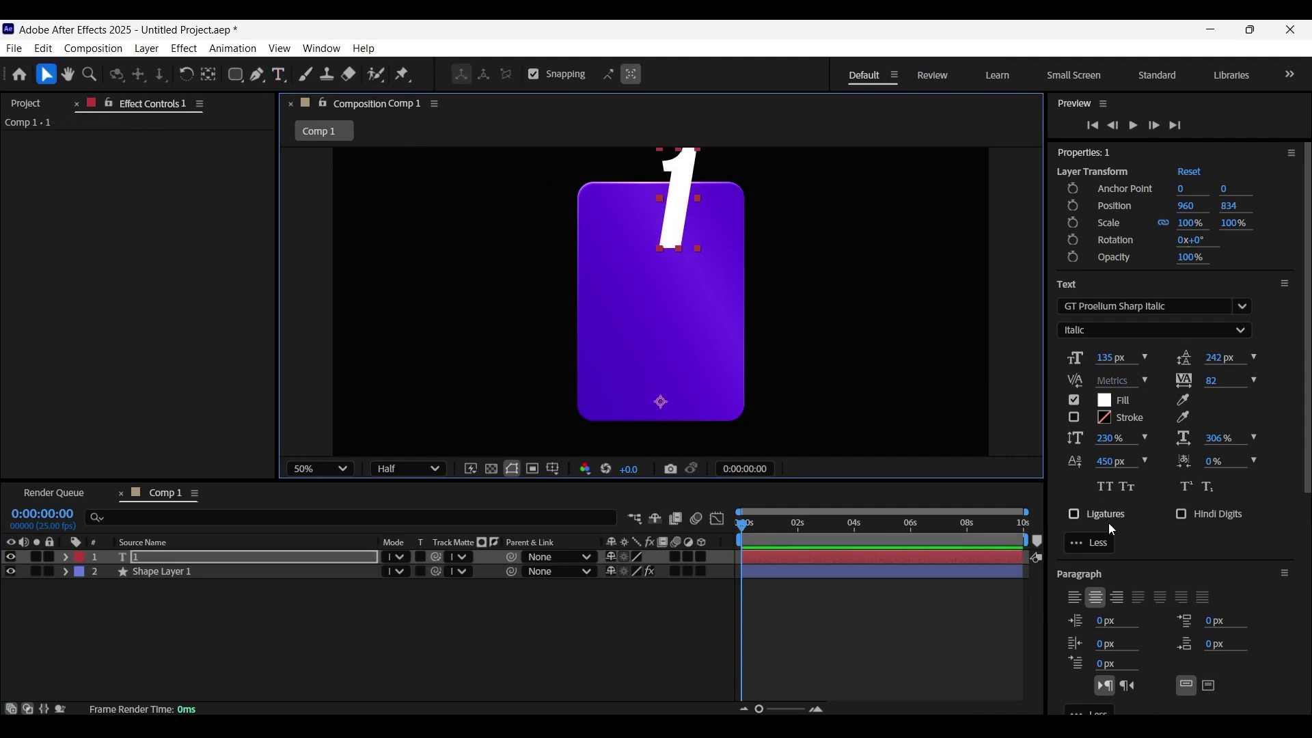
pyautogui.scroll(-5, 1108, 522)
pyautogui.click(1180, 500)
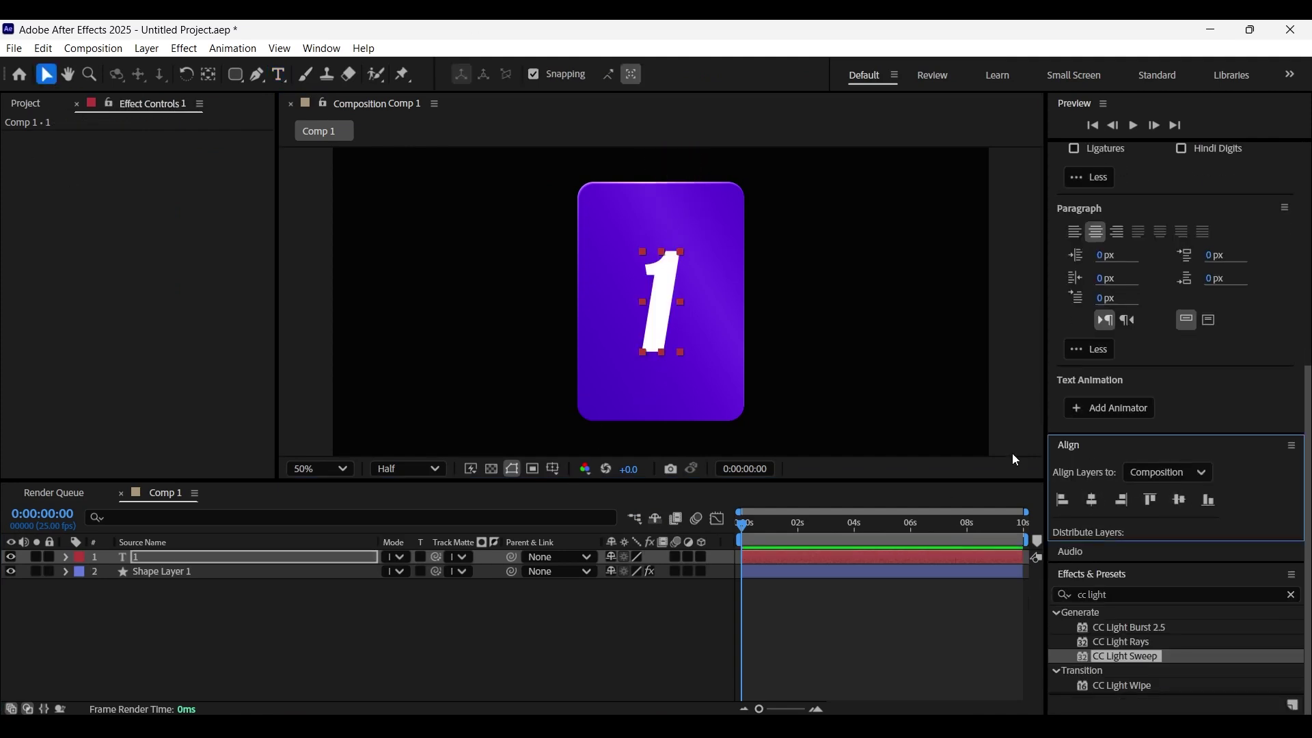
# Centre the card shape layer's anchor point with the Pan Behind tool (Ctrl+Alt+Home).
pyautogui.click(203, 634)
pyautogui.click(168, 572)
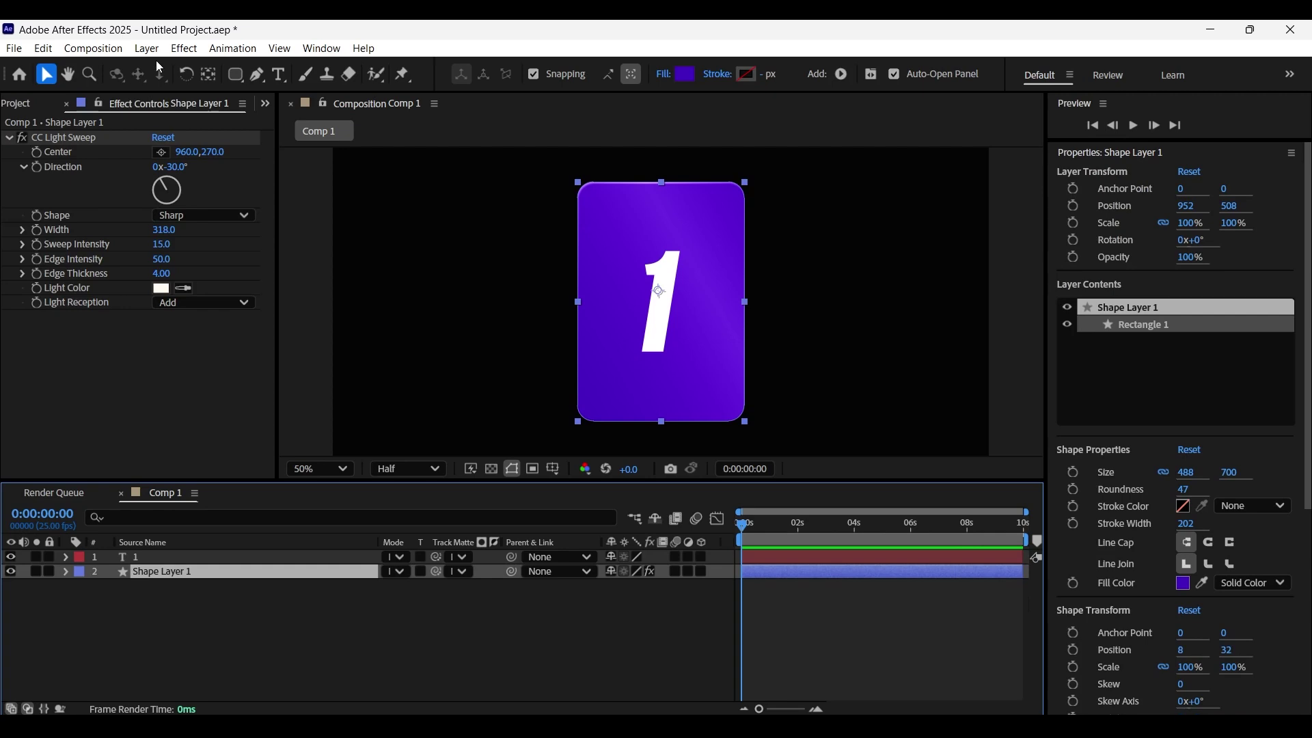
pyautogui.click(208, 74)
pyautogui.hotkey('ctrl', 'alt', 'Home')
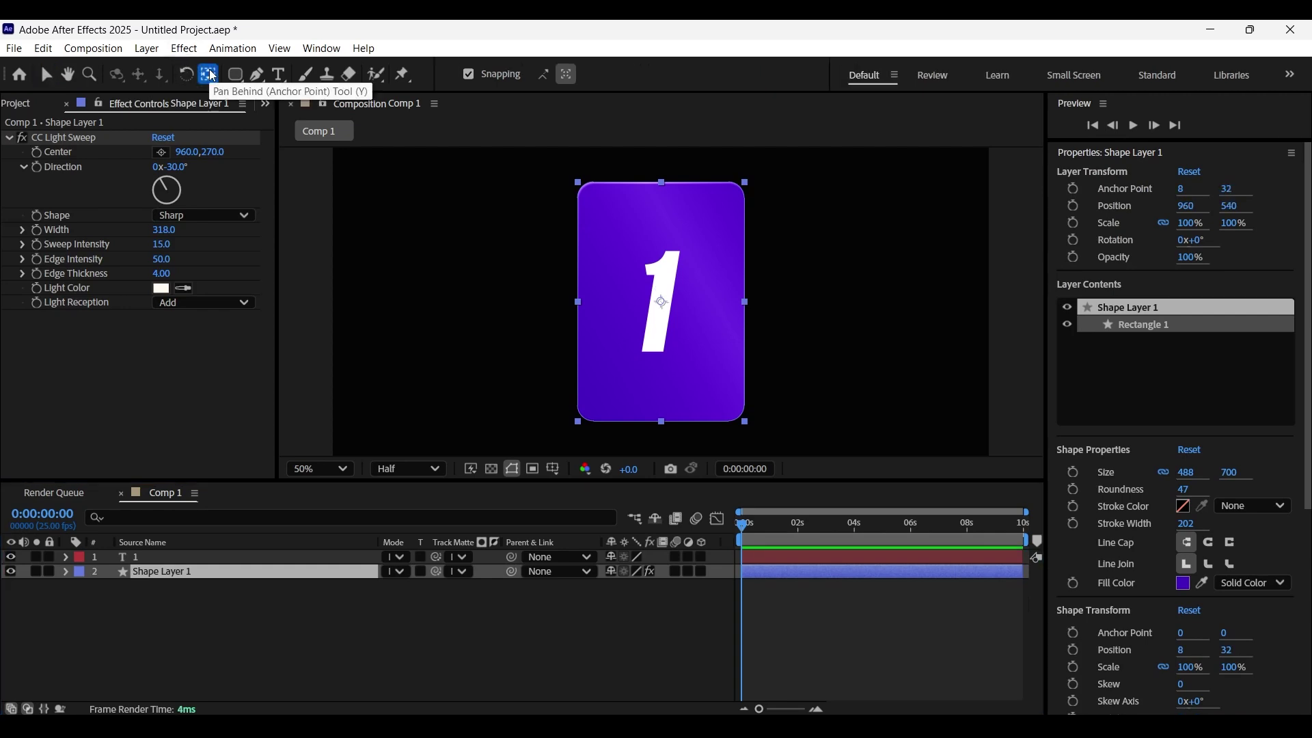
pyautogui.click(188, 559)
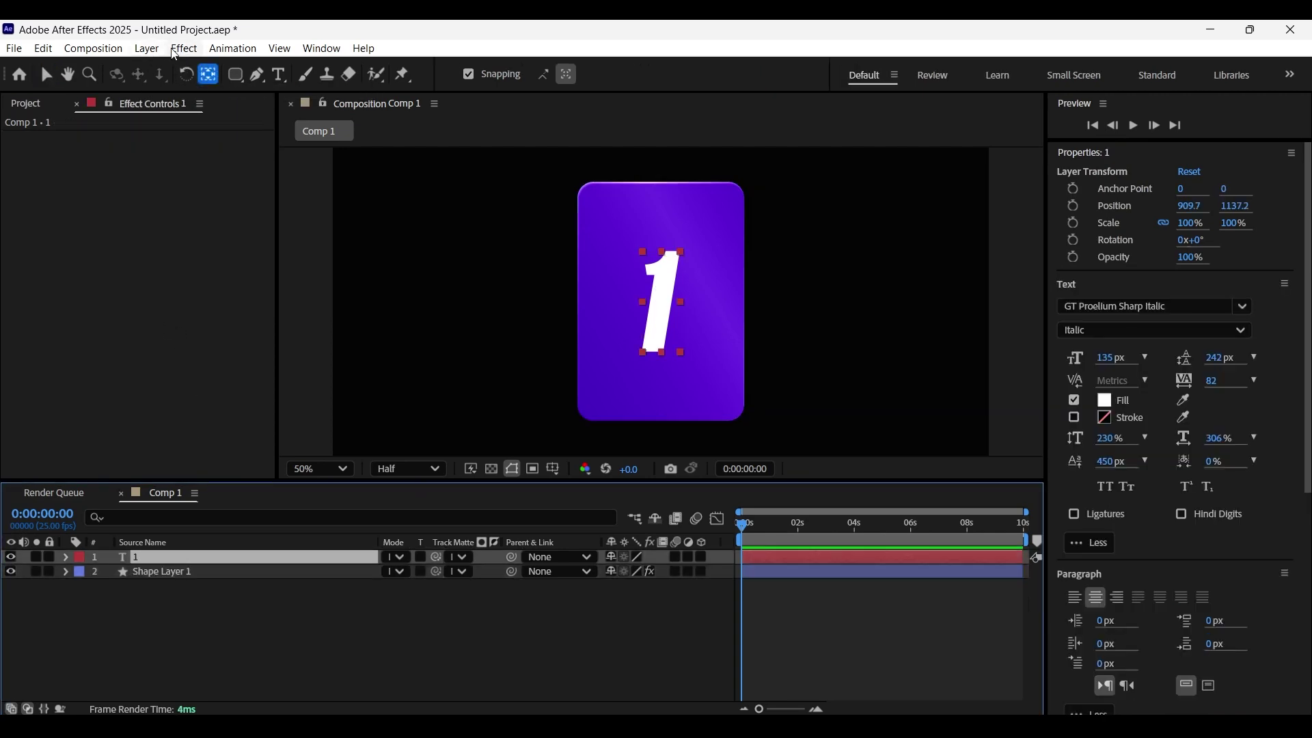
pyautogui.click(195, 612)
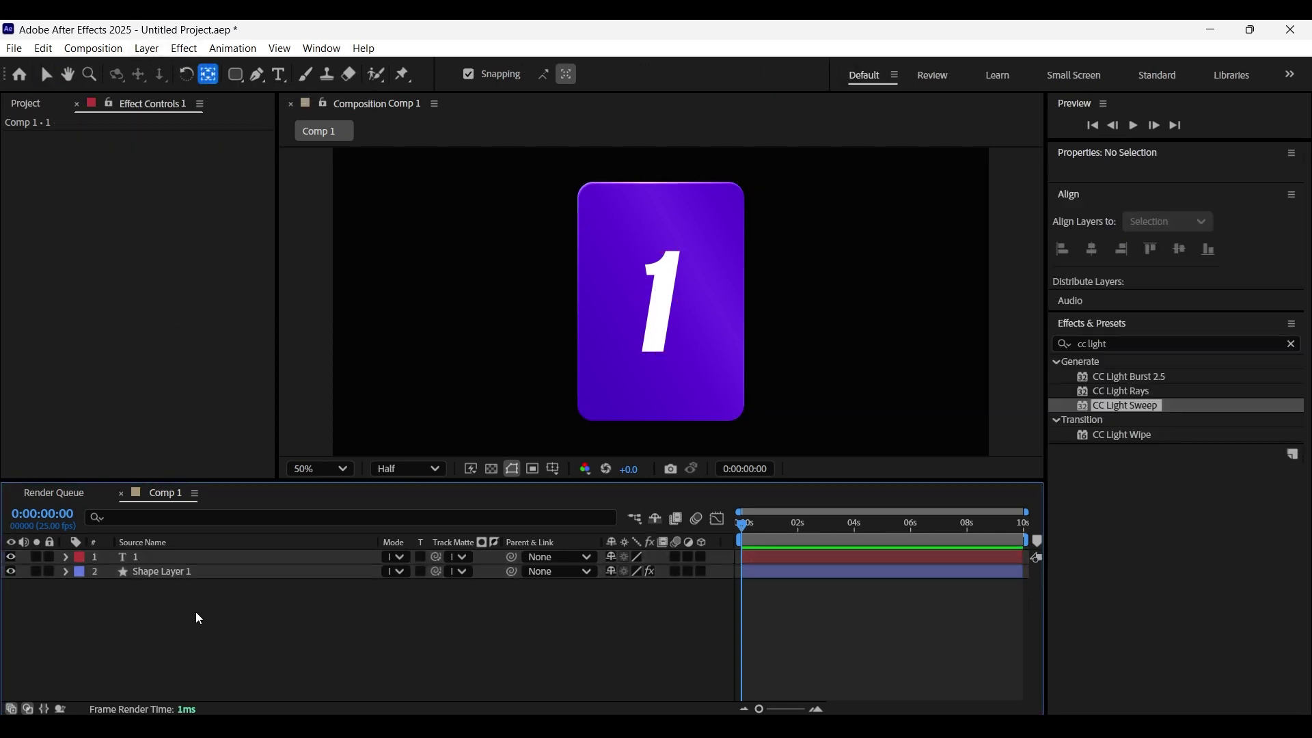
# Duplicate the card and number layers and change the copy's number to '2'.
pyautogui.moveTo(177, 585)
pyautogui.mouseDown()
pyautogui.moveTo(183, 555)
pyautogui.moveTo(164, 568)
pyautogui.mouseUp()
pyautogui.hotkey('ctrl', 'd')
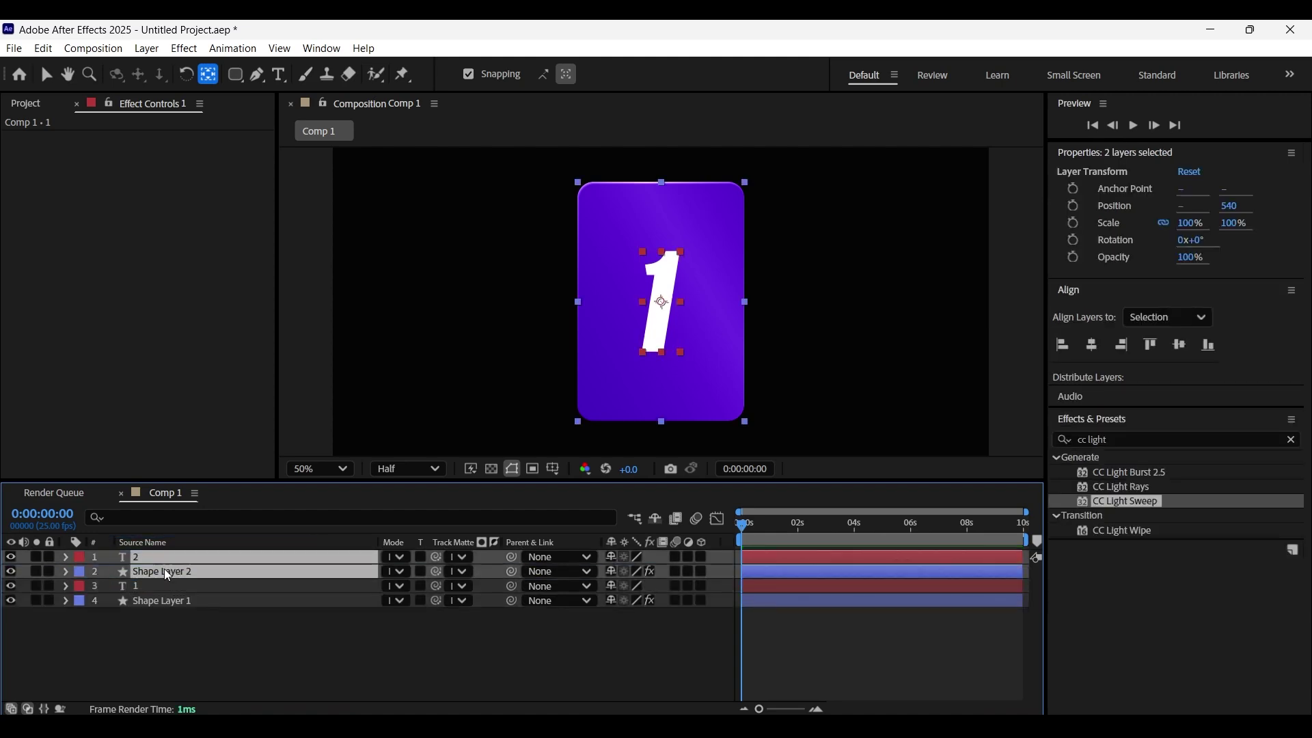
pyautogui.click(179, 604)
pyautogui.doubleClick(176, 559)
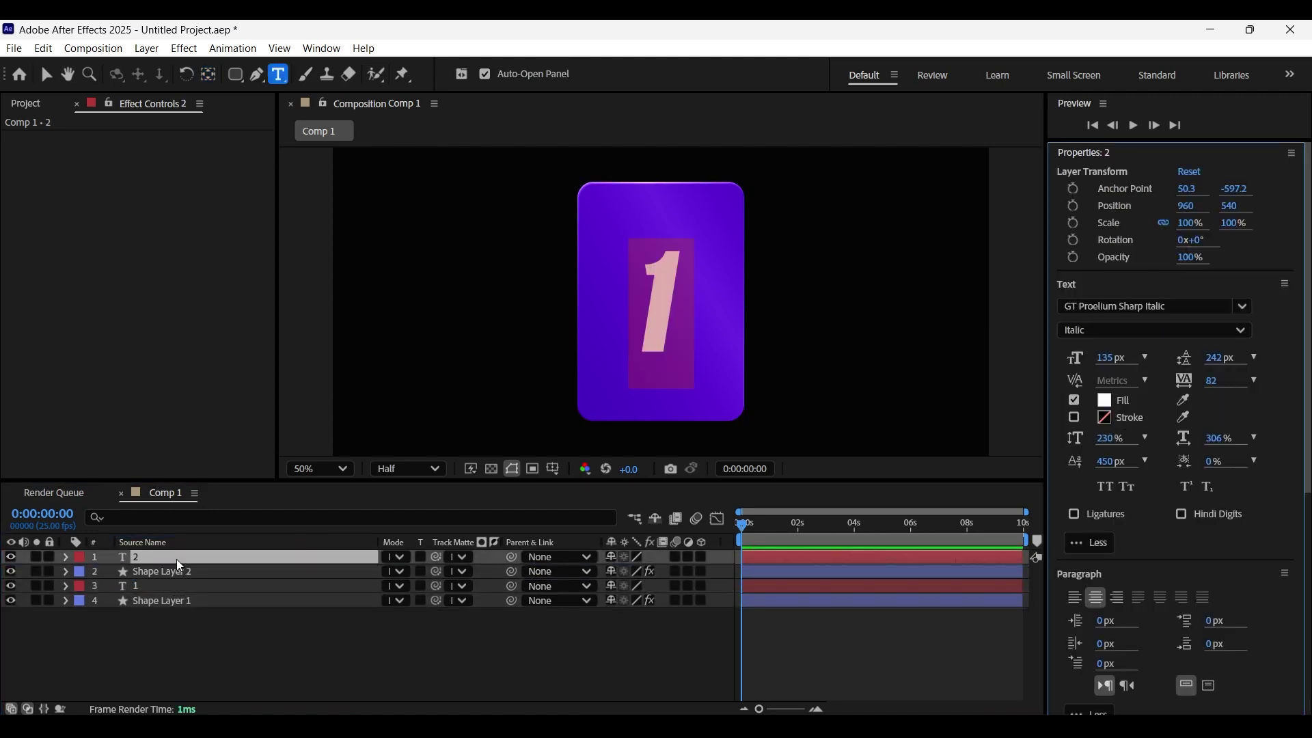
pyautogui.write('2')
pyautogui.click(202, 648)
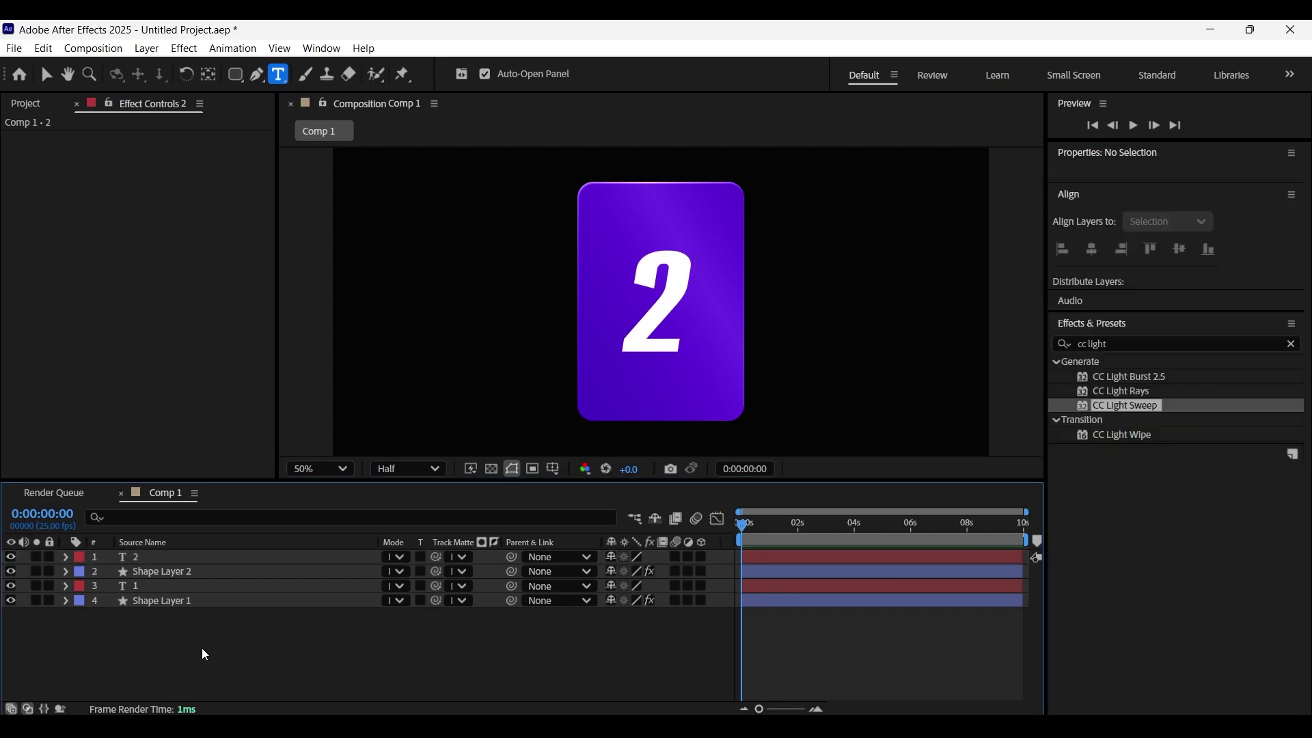
# Duplicate the second card pair and change the new number to '3'.
pyautogui.click(181, 571)
pyautogui.keyDown('ctrl'); pyautogui.click(179, 556); pyautogui.keyUp('ctrl')
pyautogui.hotkey('ctrl', 'd')
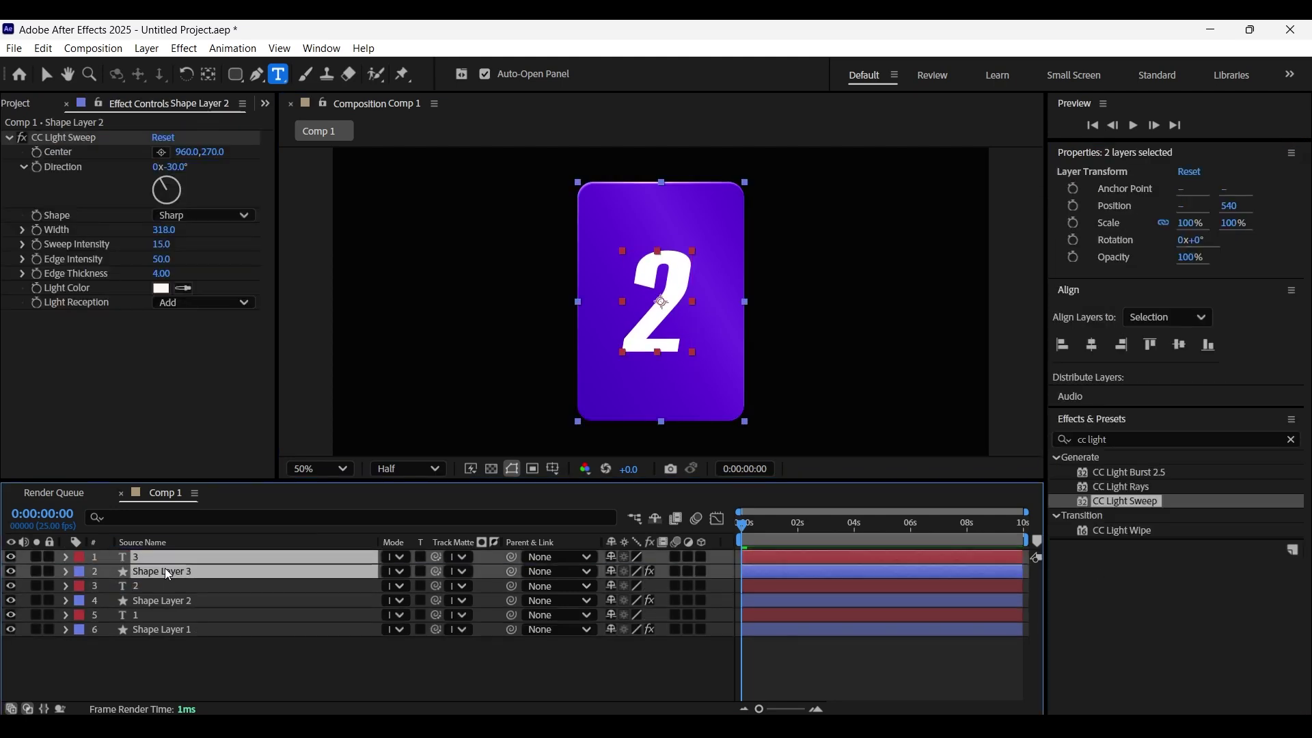
pyautogui.click(203, 674)
pyautogui.click(175, 556)
pyautogui.write('3')
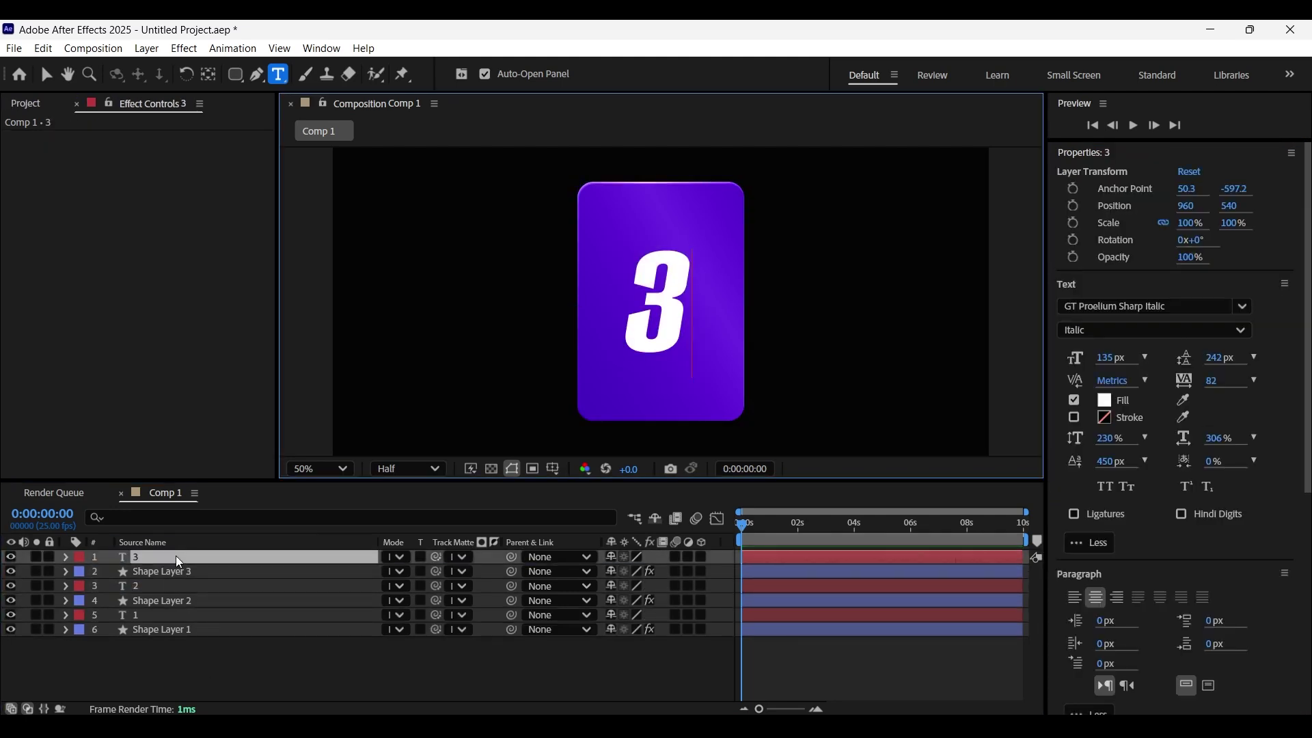
pyautogui.click(265, 666)
pyautogui.click(166, 629)
# Pre-compose each card-and-number pair into Pre-comp 1, Pre-comp 2 and Pre-comp 3.
pyautogui.keyDown('ctrl'); pyautogui.click(164, 617); pyautogui.keyUp('ctrl')
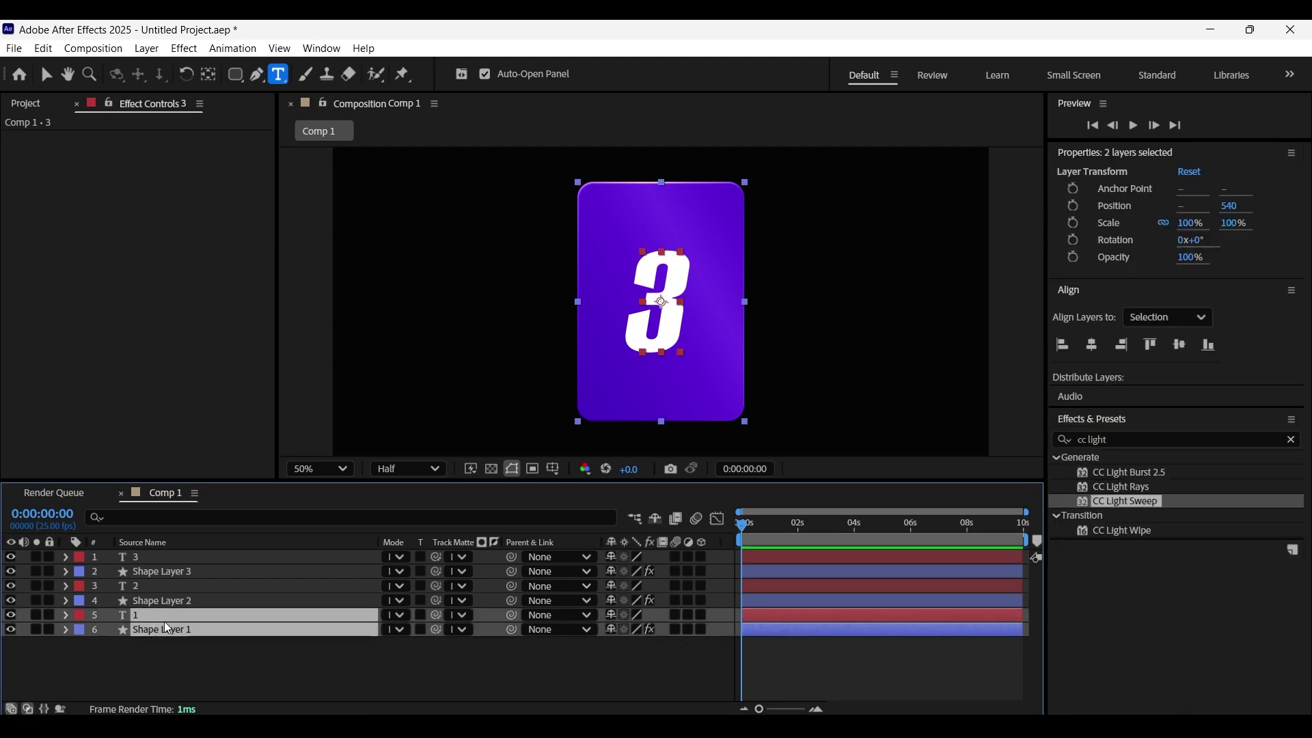
pyautogui.rightClick(172, 612)
pyautogui.click(233, 505)
pyautogui.click(731, 503)
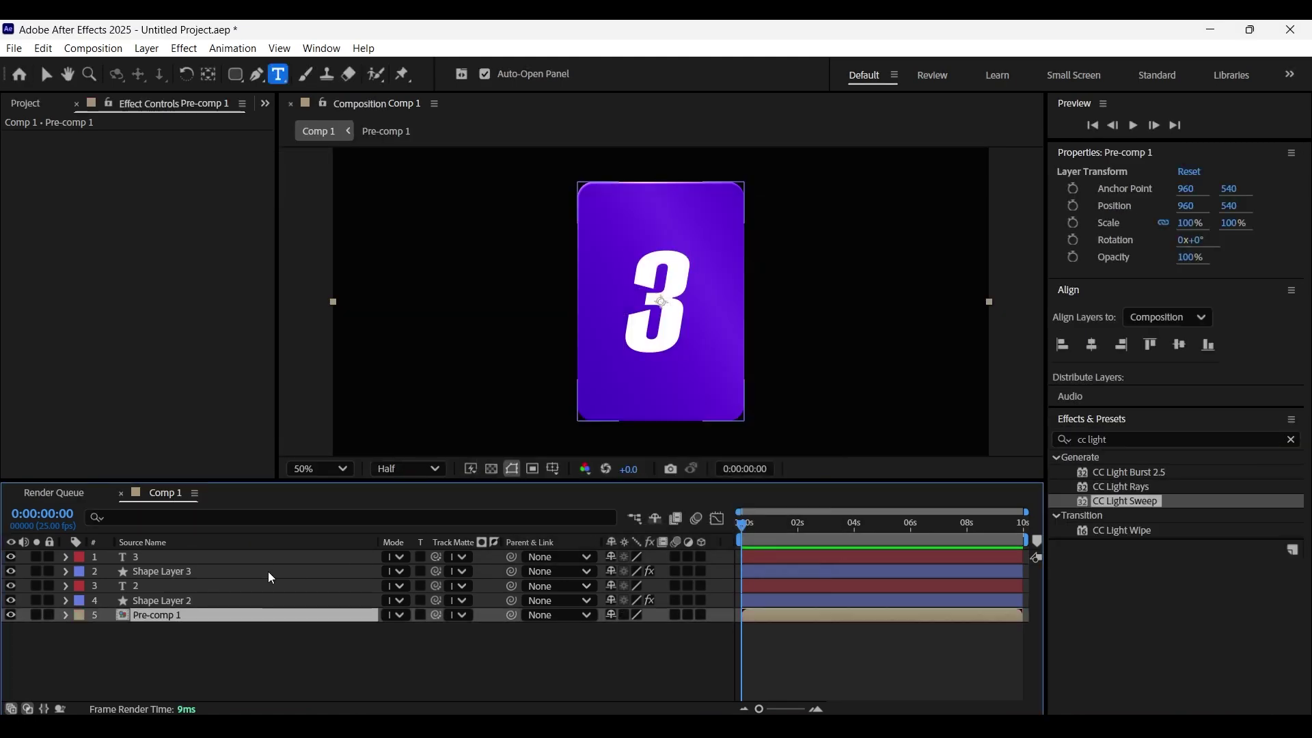
pyautogui.click(170, 600)
pyautogui.keyDown('ctrl'); pyautogui.click(166, 585); pyautogui.keyUp('ctrl')
pyautogui.rightClick(171, 586)
pyautogui.click(233, 482)
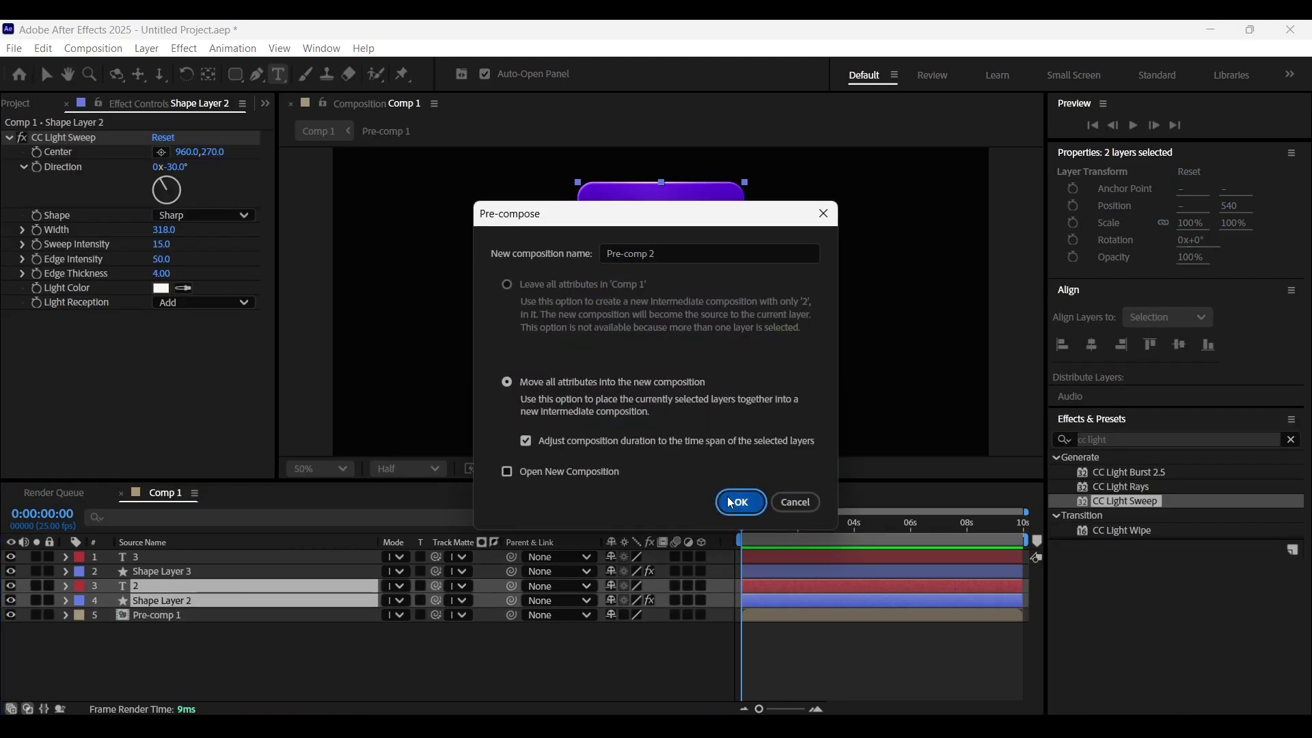
pyautogui.click(741, 501)
pyautogui.click(164, 571)
pyautogui.keyDown('ctrl'); pyautogui.click(136, 557); pyautogui.keyUp('ctrl')
pyautogui.rightClick(171, 557)
pyautogui.click(233, 452)
pyautogui.click(740, 502)
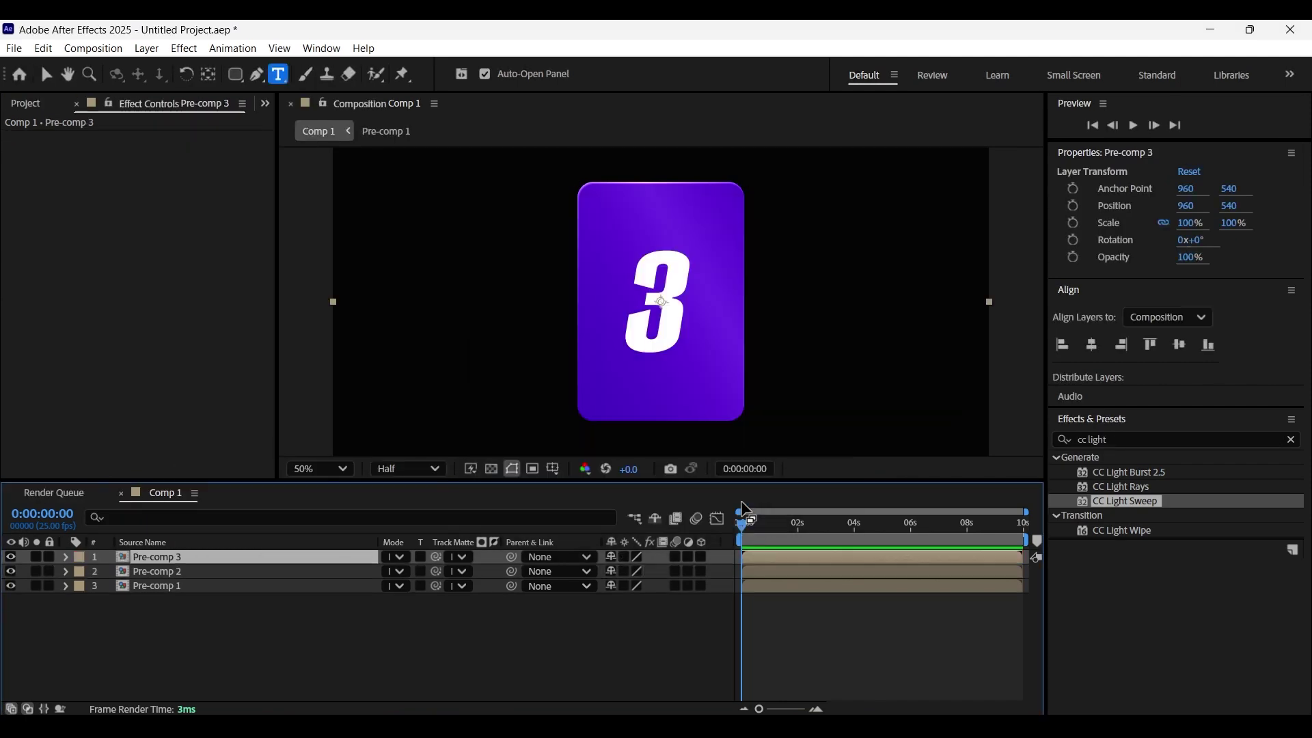
# Add a Null Object and switch the null and all three pre-comps to 3D layers.
pyautogui.click(321, 638)
pyautogui.rightClick(238, 647)
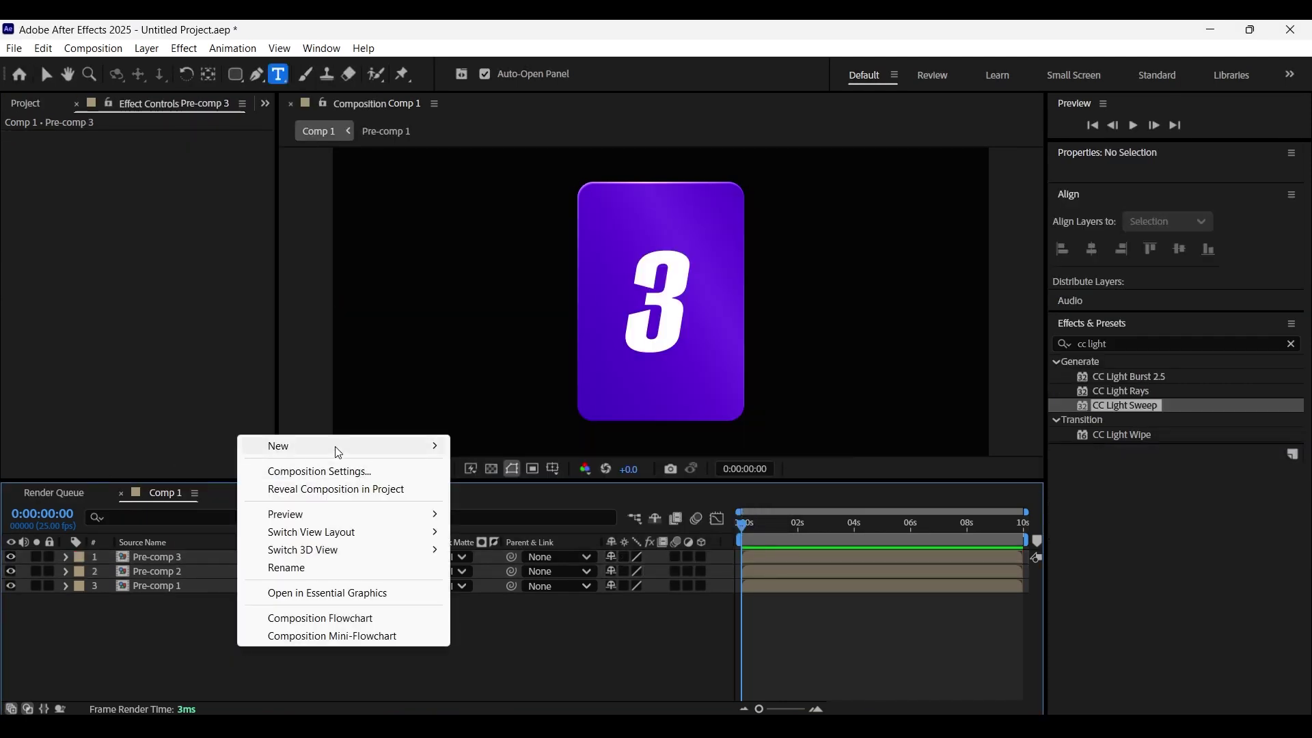
pyautogui.moveTo(339, 450)
pyautogui.click(504, 542)
pyautogui.moveTo(280, 656); pyautogui.dragTo(326, 554)
pyautogui.click(703, 556)
pyautogui.click(452, 660)
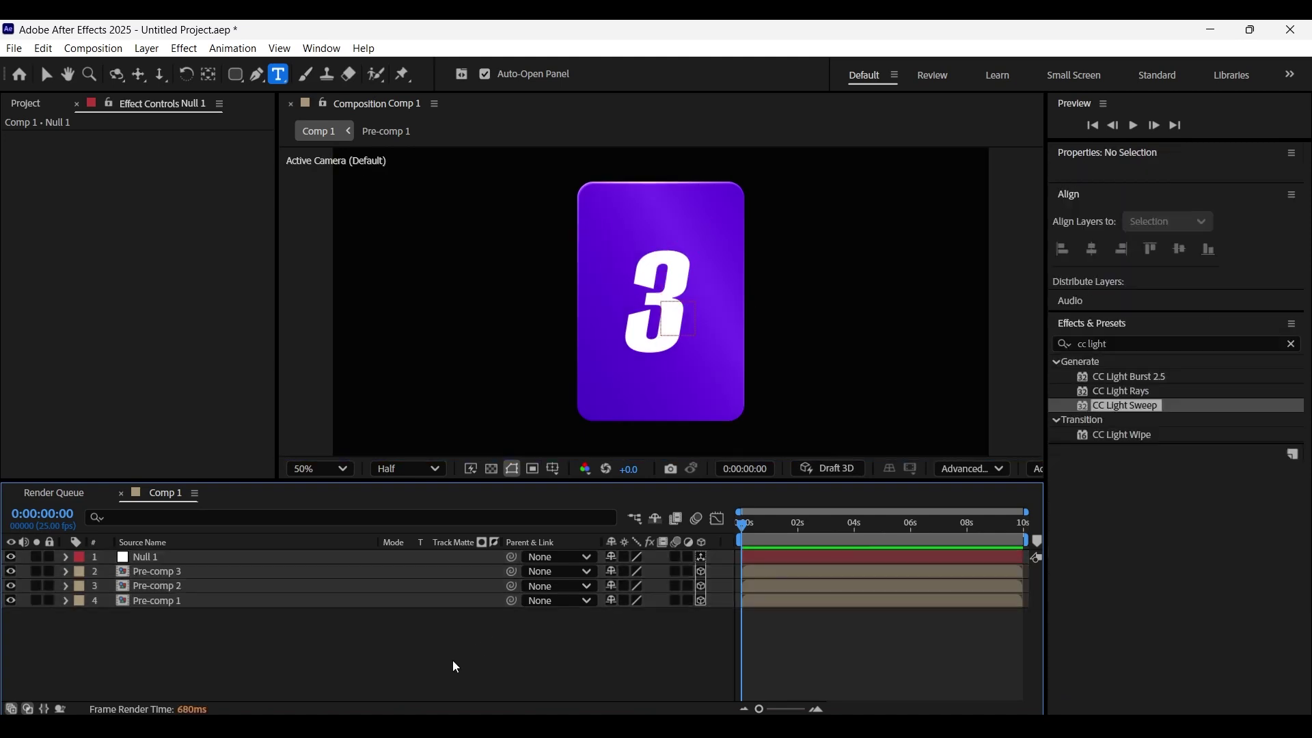
pyautogui.click(187, 557)
pyautogui.press('p')
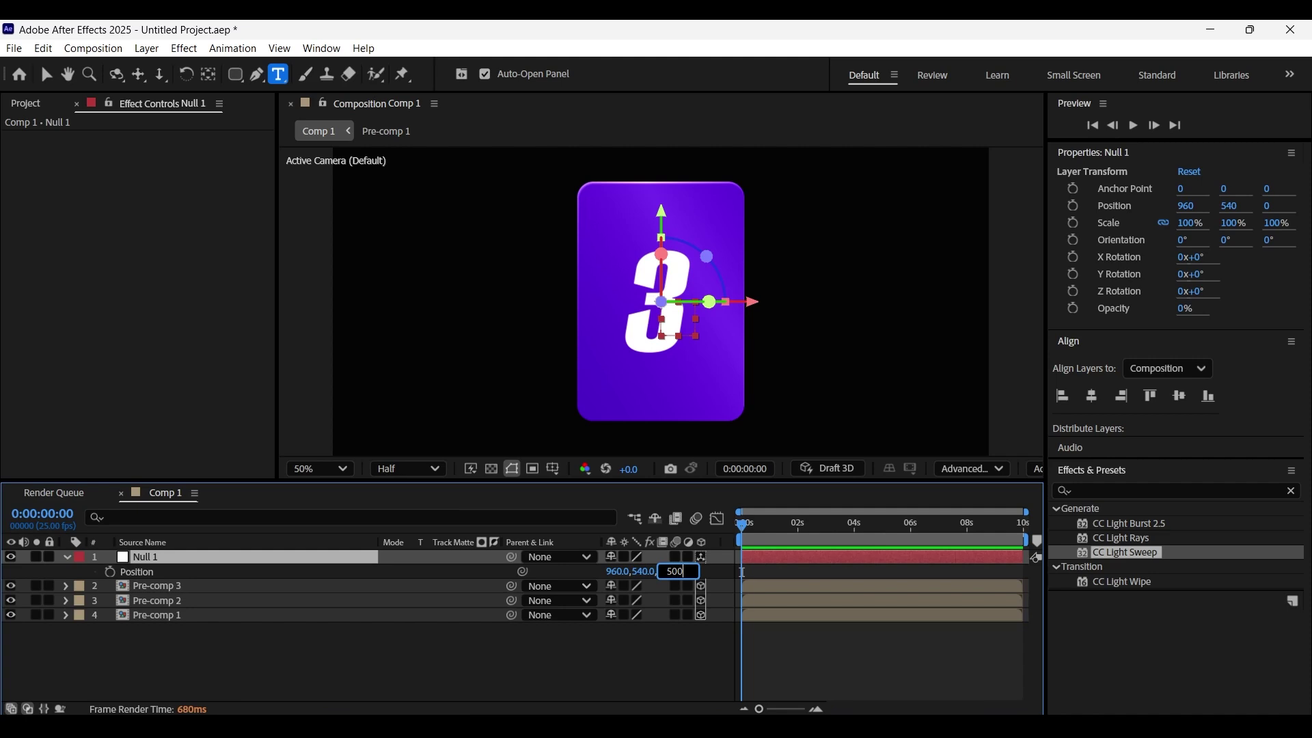
# Move Null 1 to Z position 500 and parent Pre-comp 3 to it, leaving Pre-comp 3 at Z −500.
pyautogui.write('500')
pyautogui.click(362, 682)
pyautogui.click(204, 585)
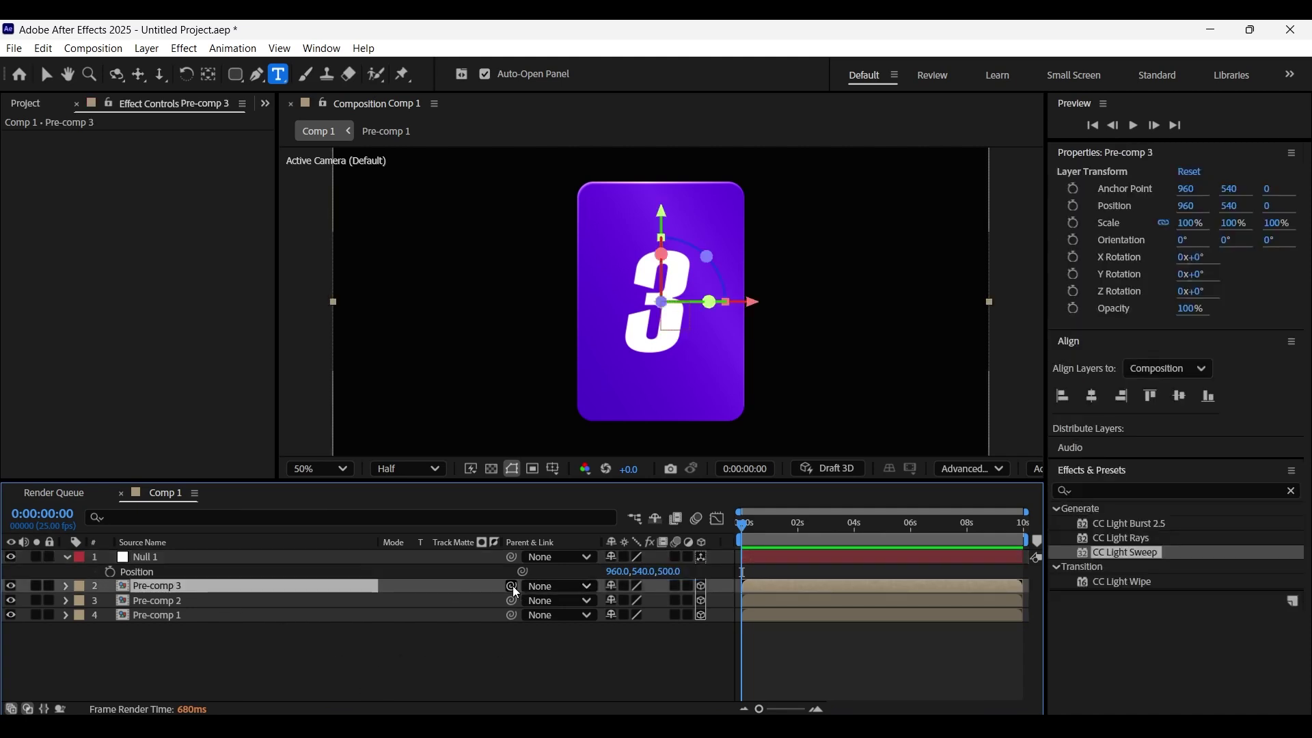
pyautogui.moveTo(510, 588); pyautogui.dragTo(340, 562)
pyautogui.click(331, 556)
pyautogui.press('r')
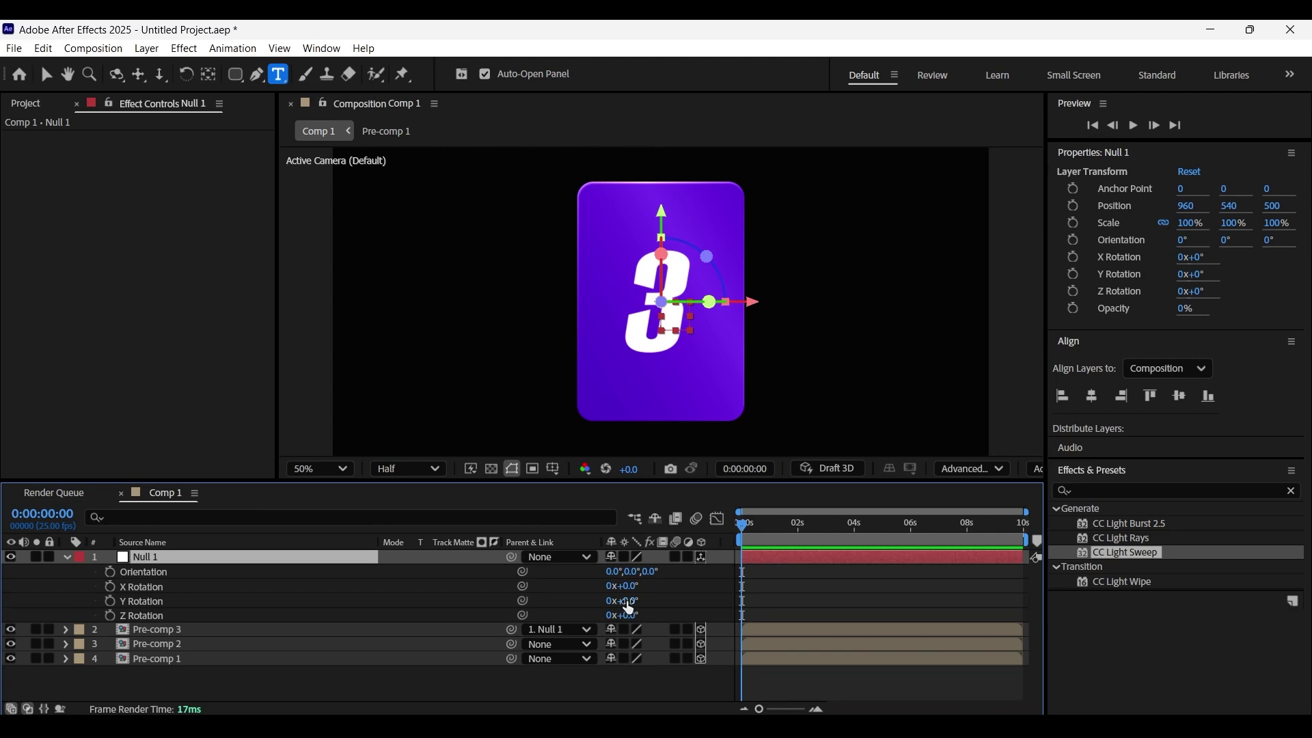
# Calculate 360 ÷ 3 = 120 in Windows Calculator, copy the 120 result and close it.
pyautogui.press('super')
pyautogui.write('ca')
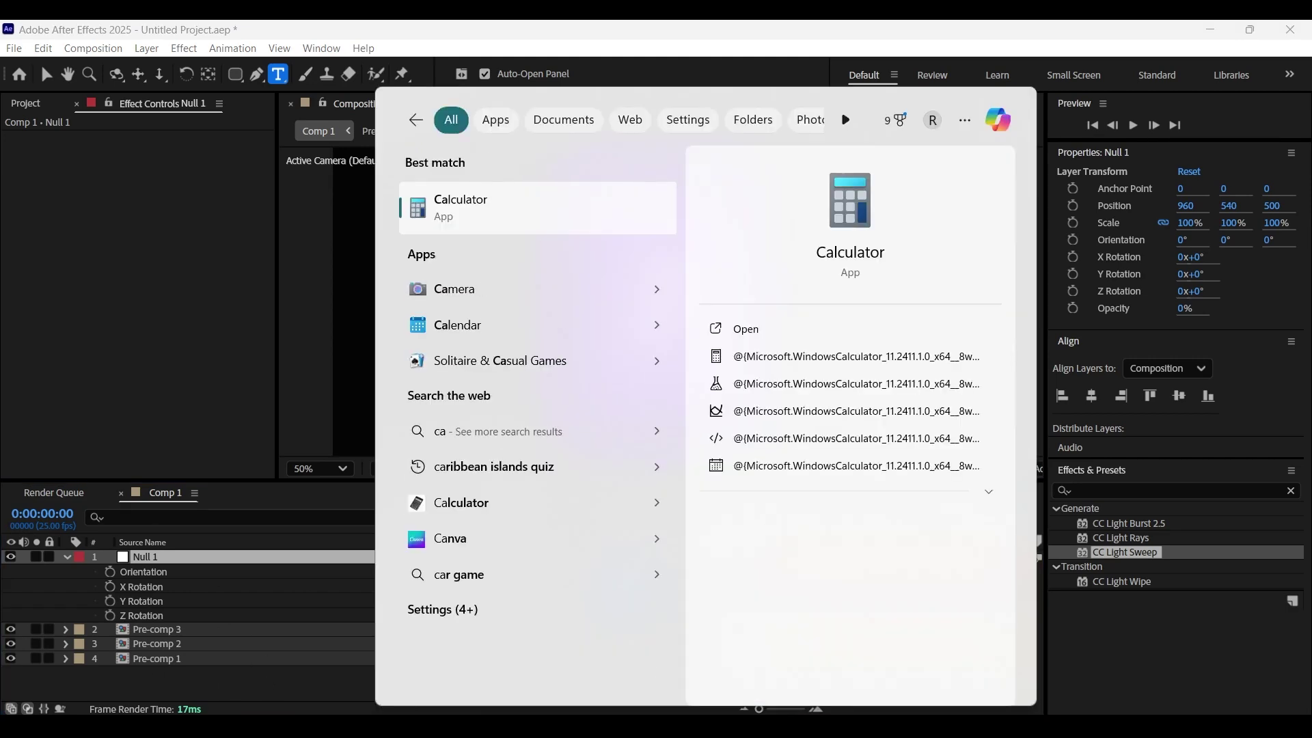
pyautogui.press('Return')
pyautogui.click(845, 447)
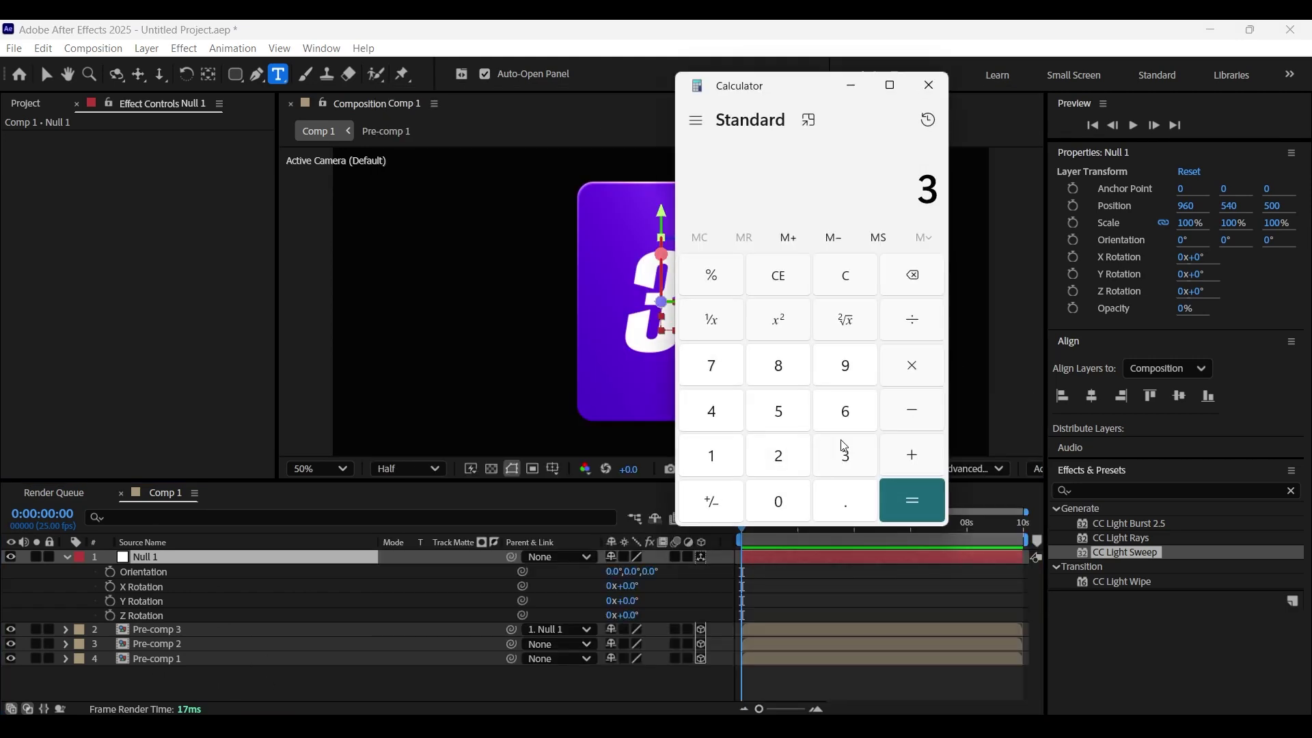
pyautogui.click(791, 494)
pyautogui.click(929, 505)
pyautogui.moveTo(944, 205); pyautogui.dragTo(886, 188)
pyautogui.hotkey('ctrl', 'c')
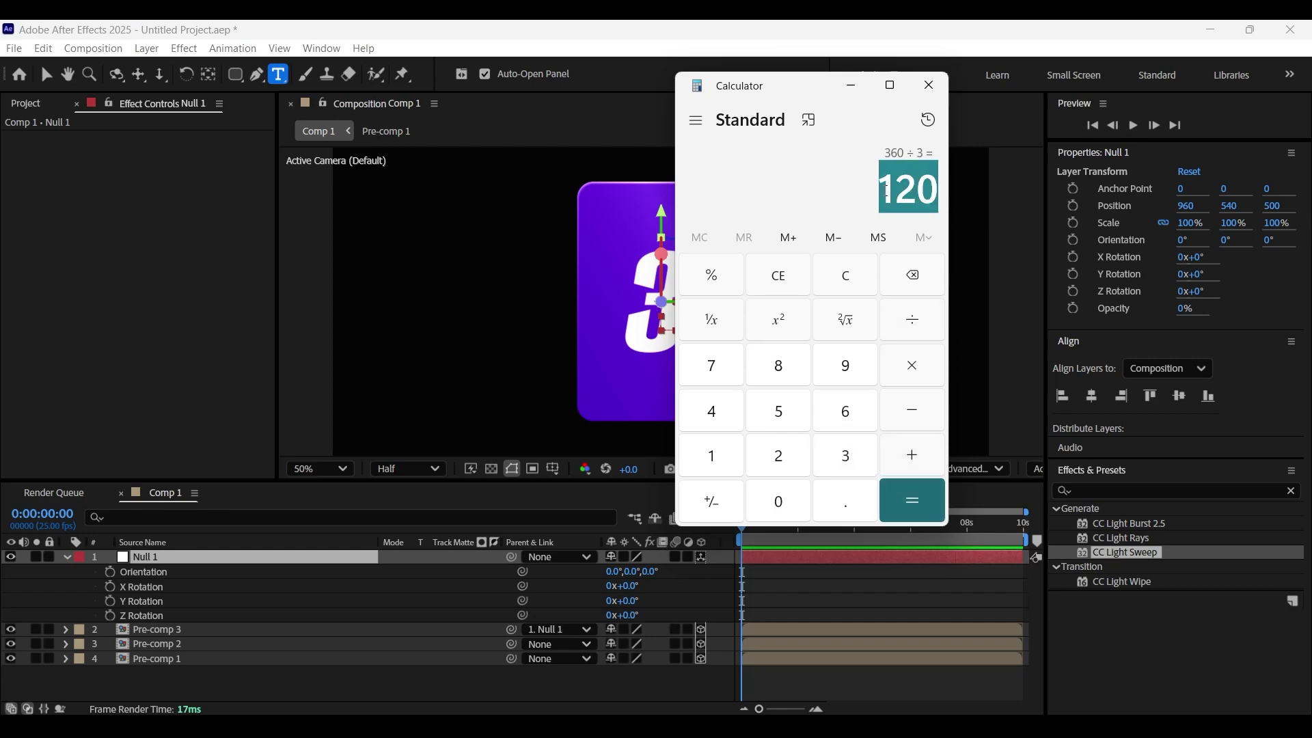
pyautogui.click(928, 85)
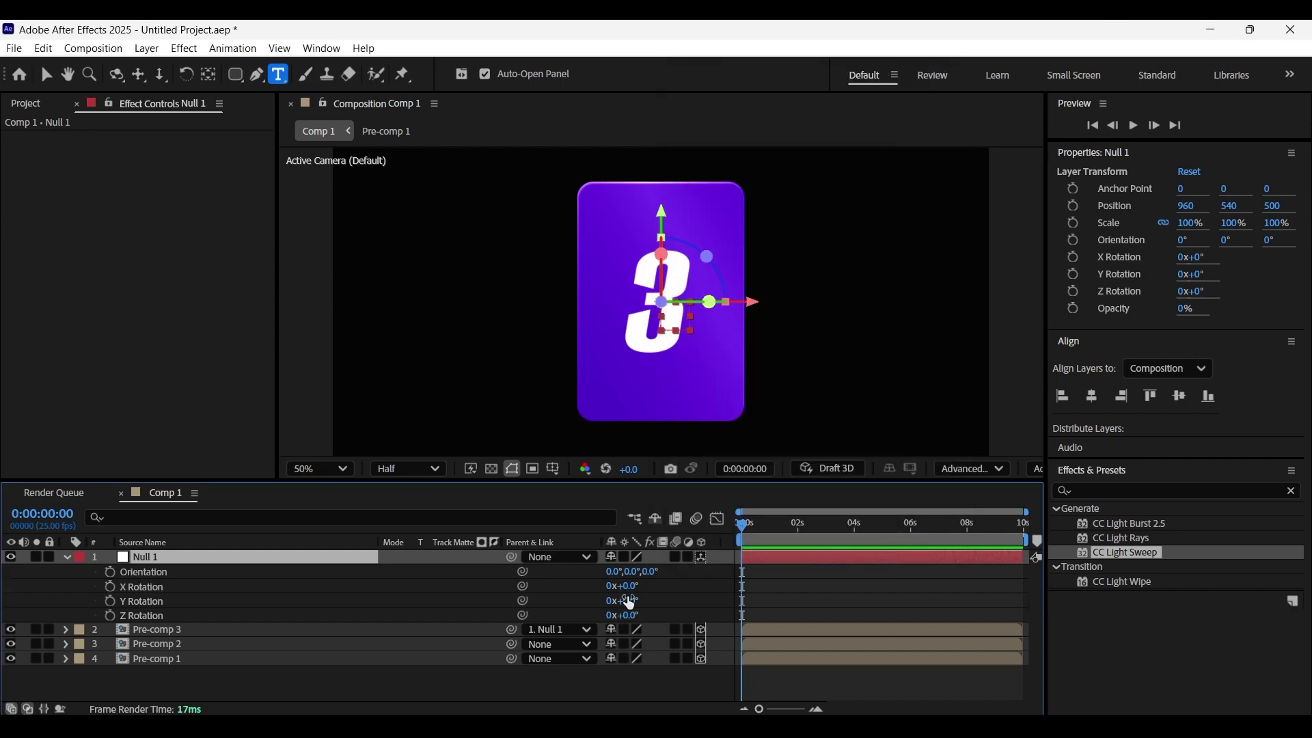
# Set Null 1's Y Rotation to 120° to parent Pre-comp 2, then 240° to parent Pre-comp 1.
pyautogui.hotkey('ctrl', 'v')
pyautogui.click(687, 601)
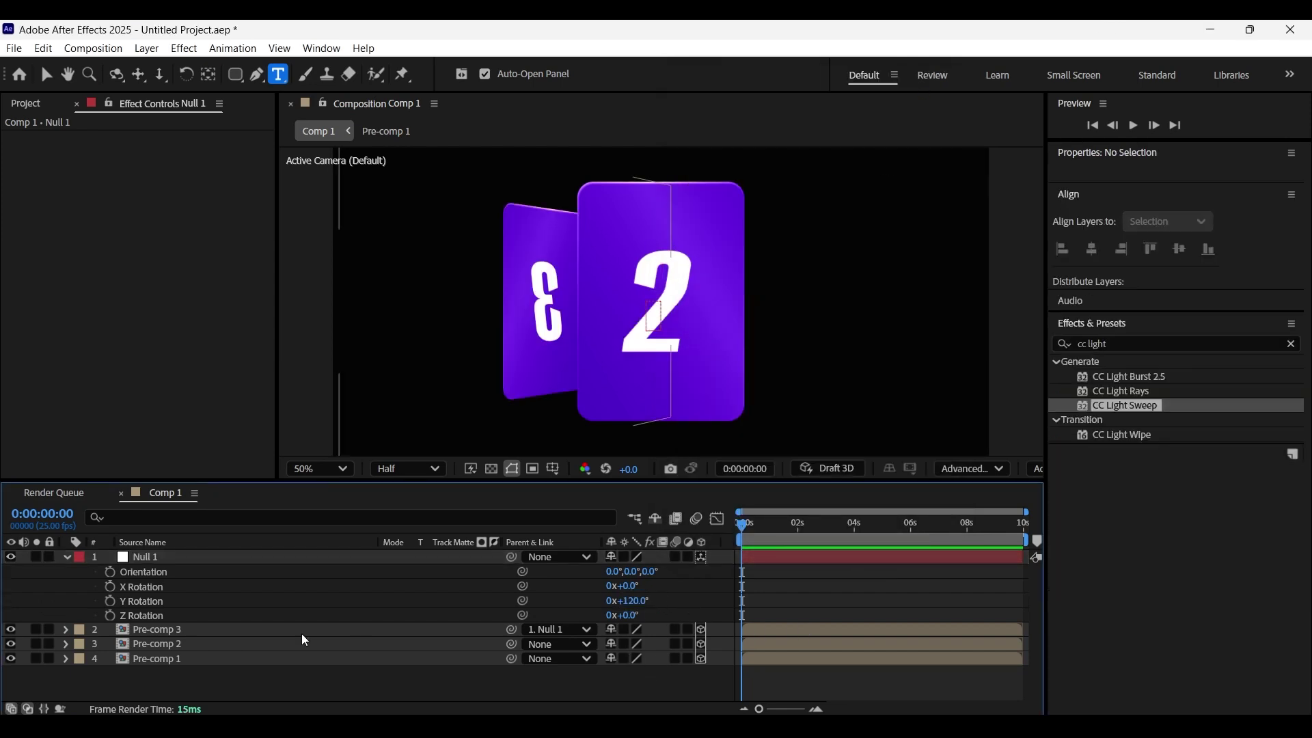
pyautogui.moveTo(516, 646); pyautogui.dragTo(330, 559)
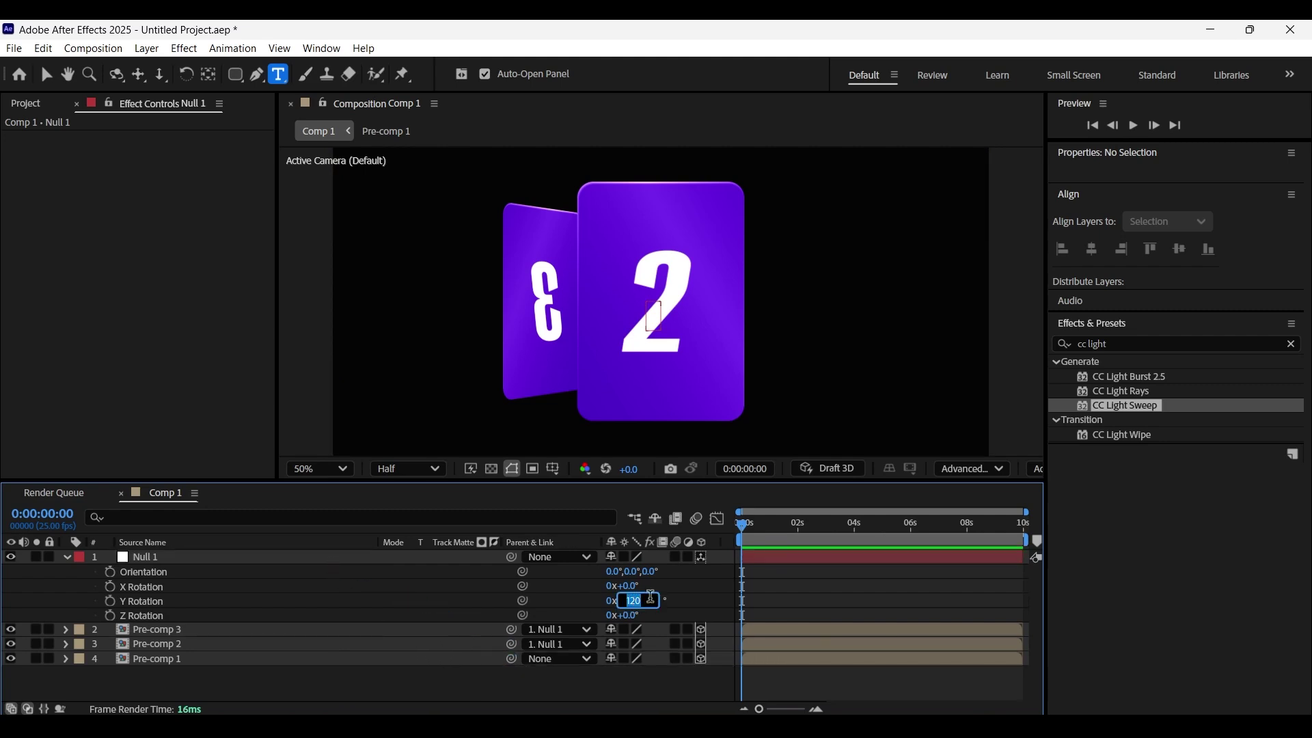
pyautogui.press('Return')
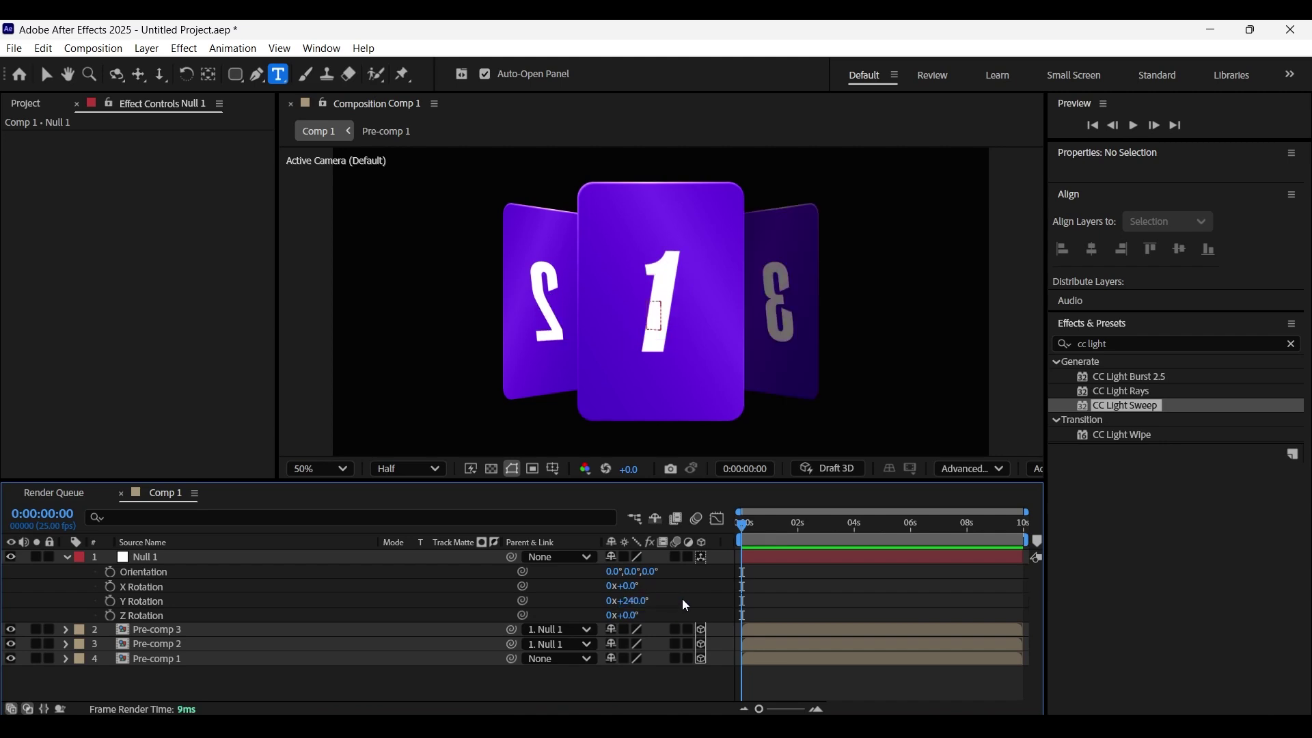
pyautogui.moveTo(515, 657); pyautogui.dragTo(334, 558)
pyautogui.moveTo(642, 600)
pyautogui.mouseDown()
pyautogui.moveTo(799, 619)
pyautogui.moveTo(642, 619)
pyautogui.mouseUp()
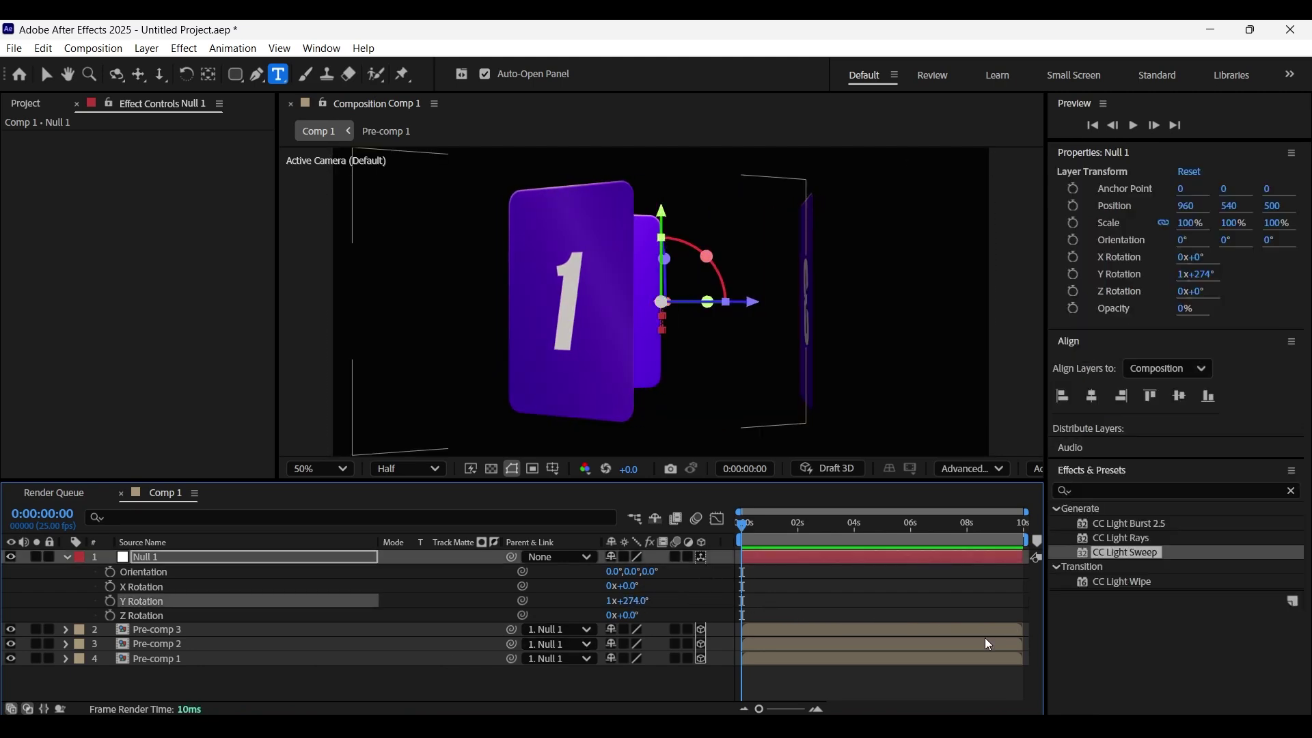
pyautogui.click(986, 637)
# Keyframe Null 1's Y Rotation from 240° at 0s to 2x+240° at 7:23 and preview the spin.
pyautogui.click(110, 601)
pyautogui.click(826, 525)
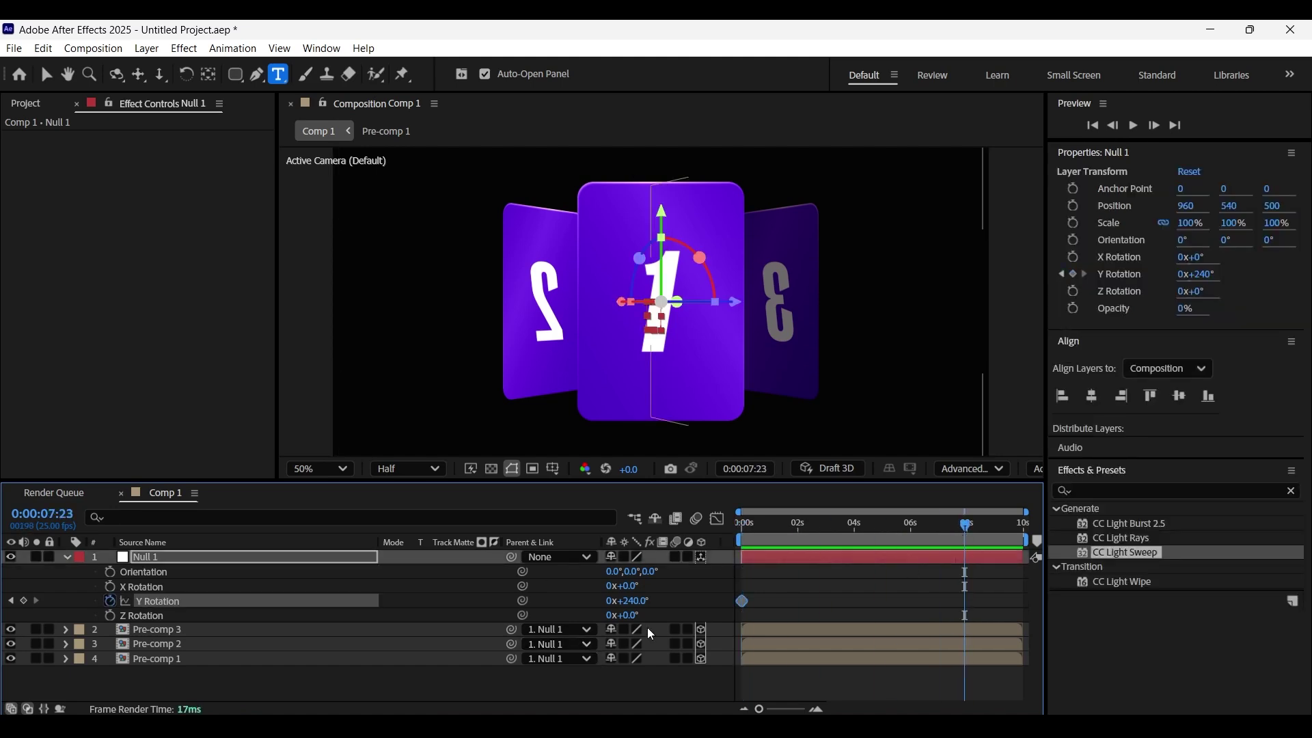
pyautogui.moveTo(642, 610); pyautogui.dragTo(1255, 605)
pyautogui.click(673, 599)
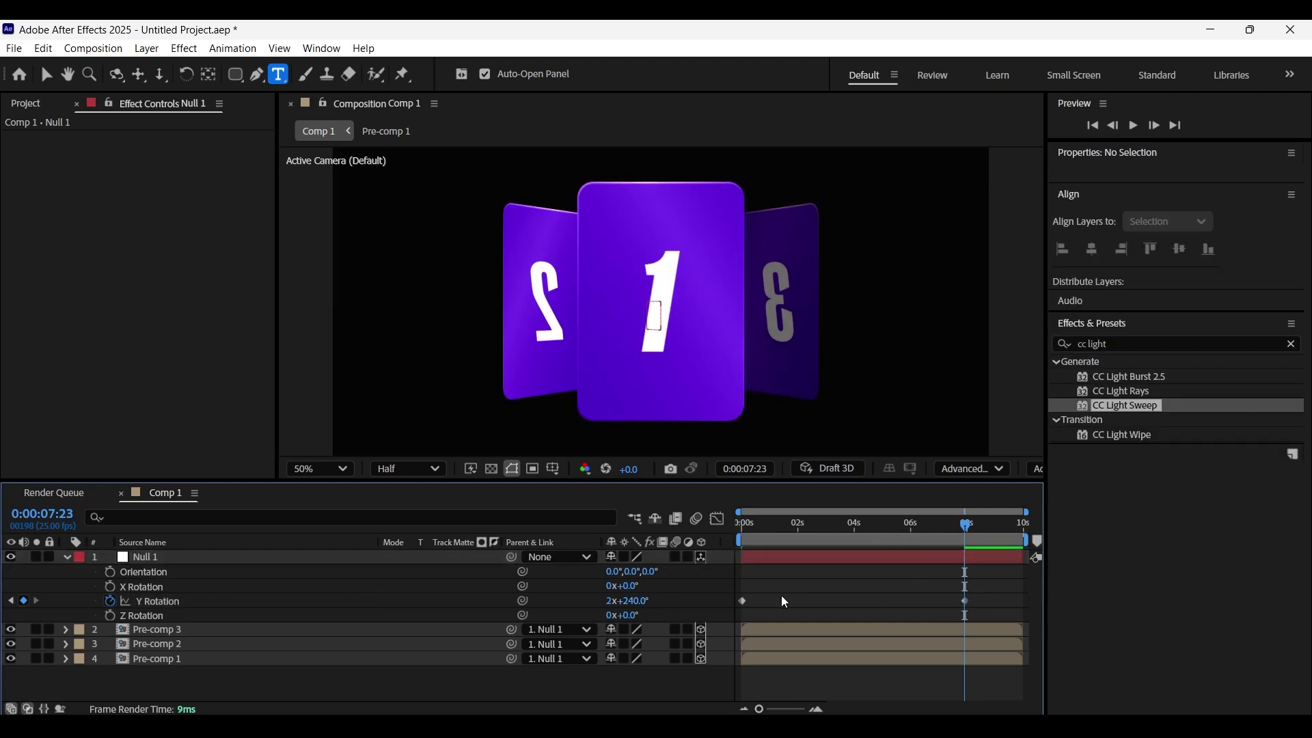
pyautogui.moveTo(784, 596); pyautogui.dragTo(734, 618)
pyautogui.click(66, 557)
pyautogui.click(749, 528)
pyautogui.press('space')
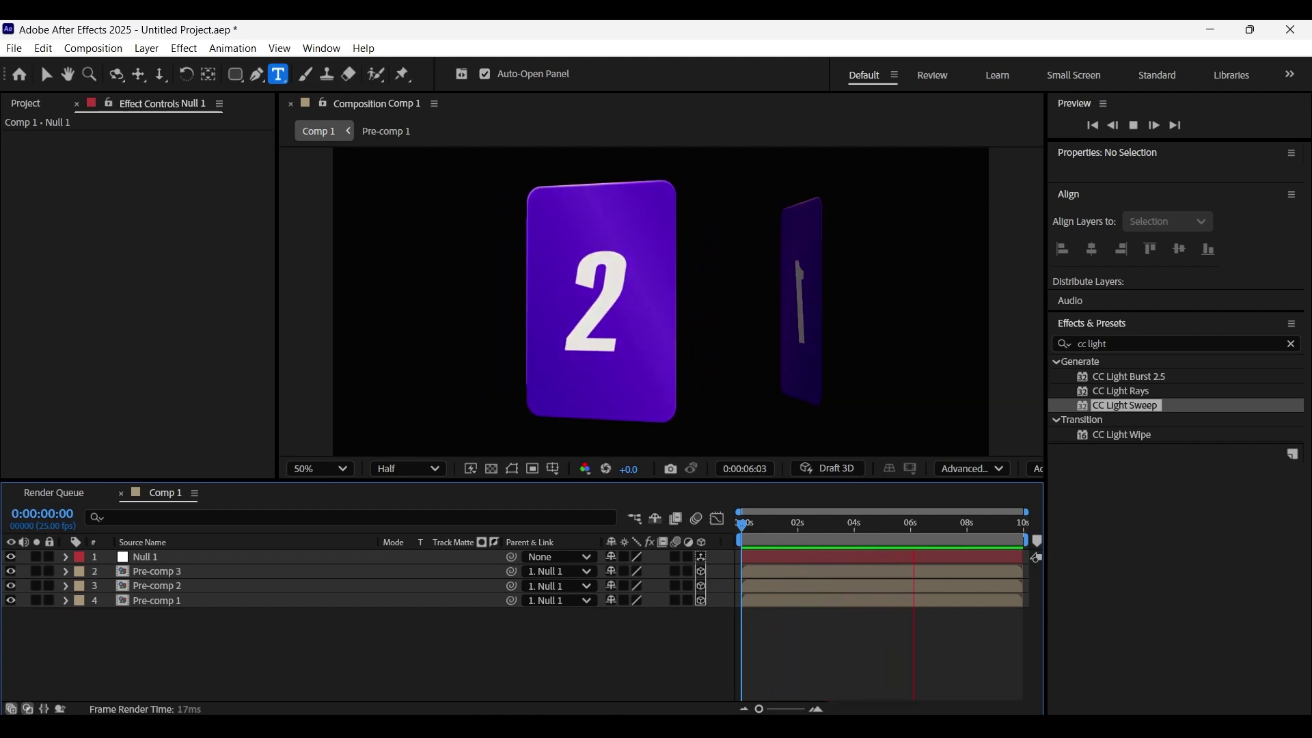
# Scale Null 1 down to 65%.
pyautogui.click(151, 542)
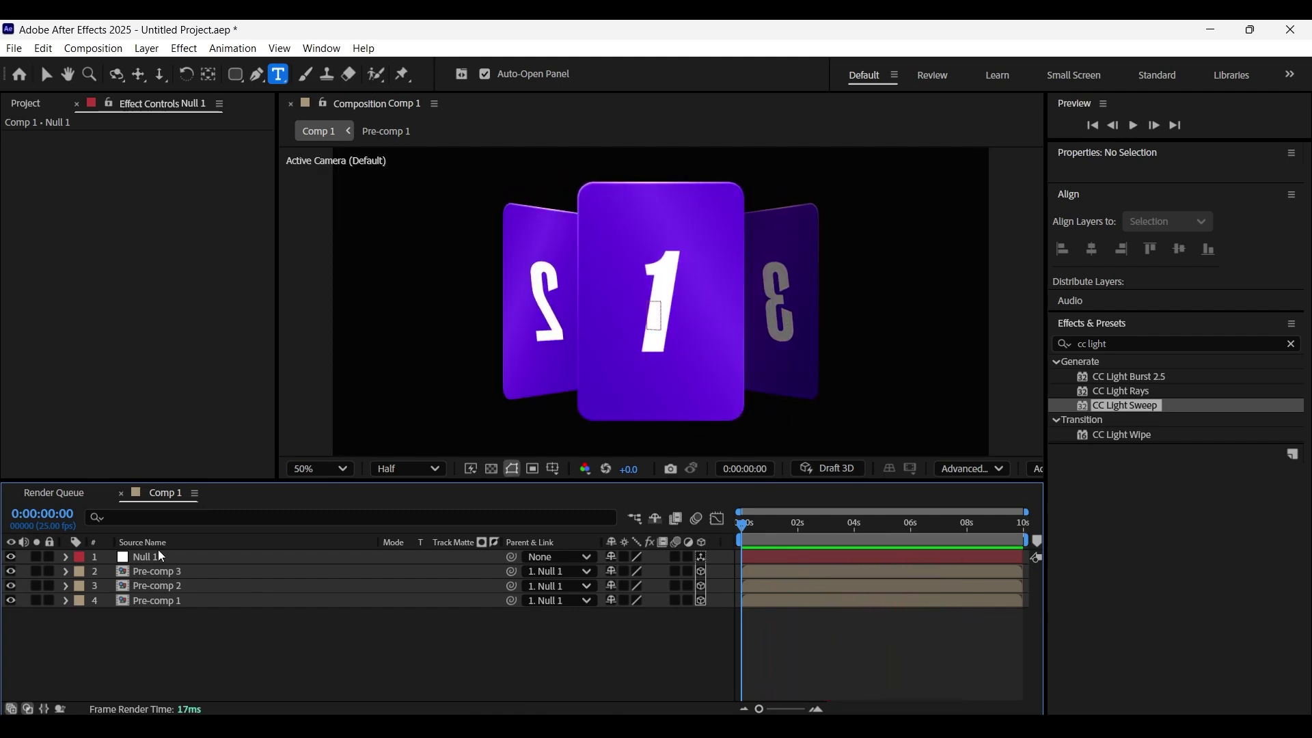
pyautogui.click(159, 553)
pyautogui.press('s')
pyautogui.moveTo(626, 571); pyautogui.dragTo(615, 571)
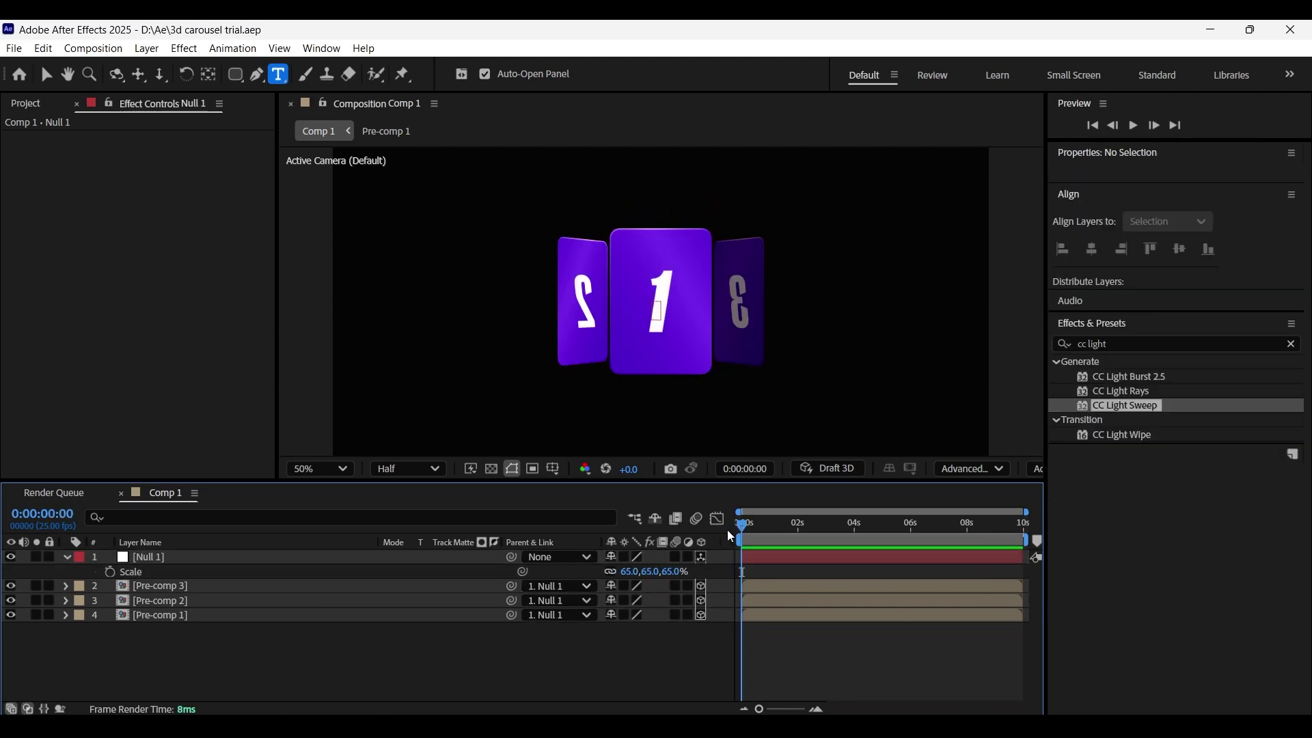
# Duplicate the three card pre-comps and set the copies' X Rotation to 180°.
pyautogui.moveTo(181, 663); pyautogui.dragTo(194, 580)
pyautogui.hotkey('ctrl', 'd')
pyautogui.press('r')
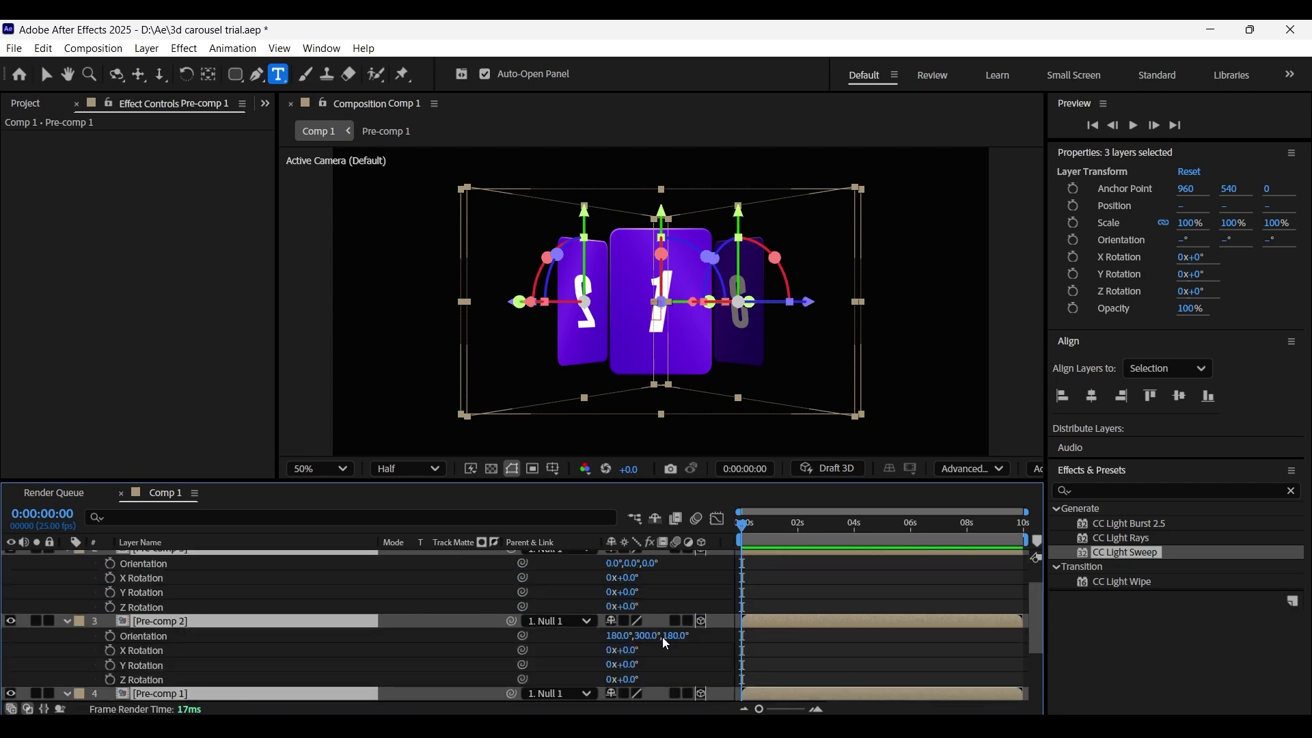
pyautogui.moveTo(634, 649); pyautogui.dragTo(702, 702)
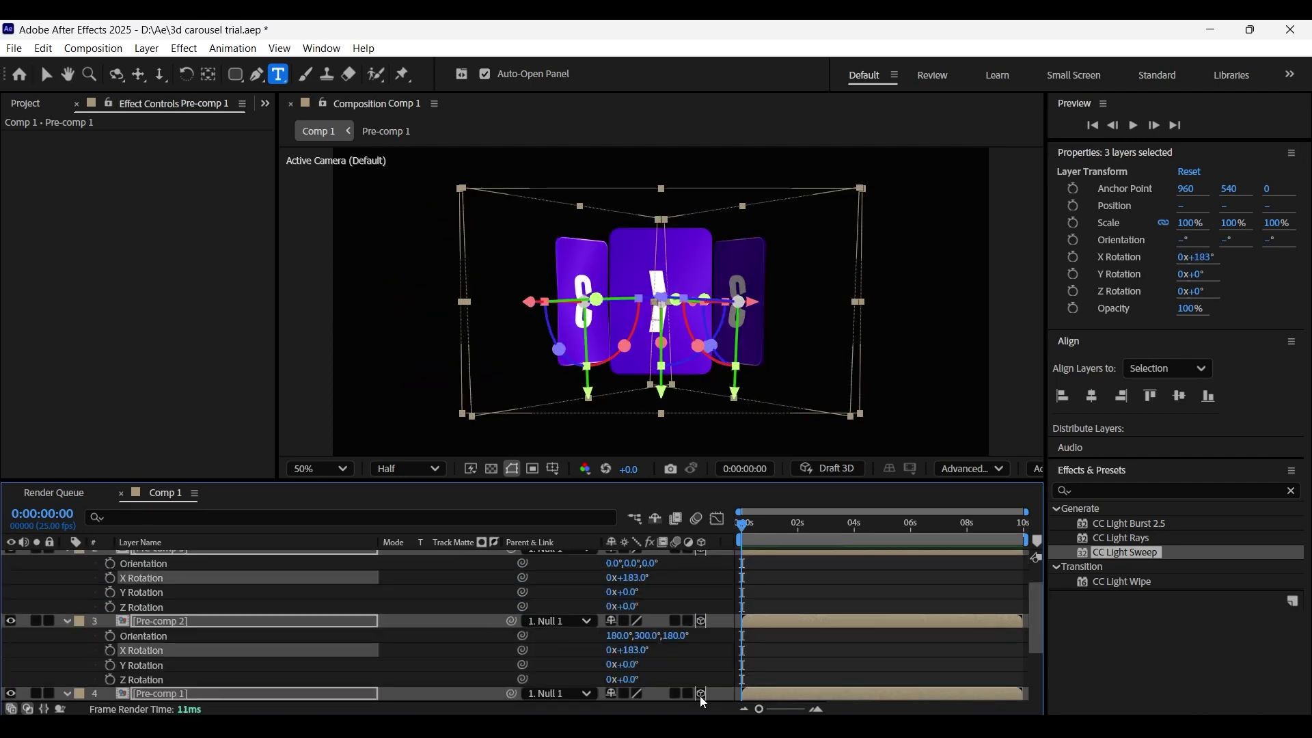
pyautogui.click(694, 651)
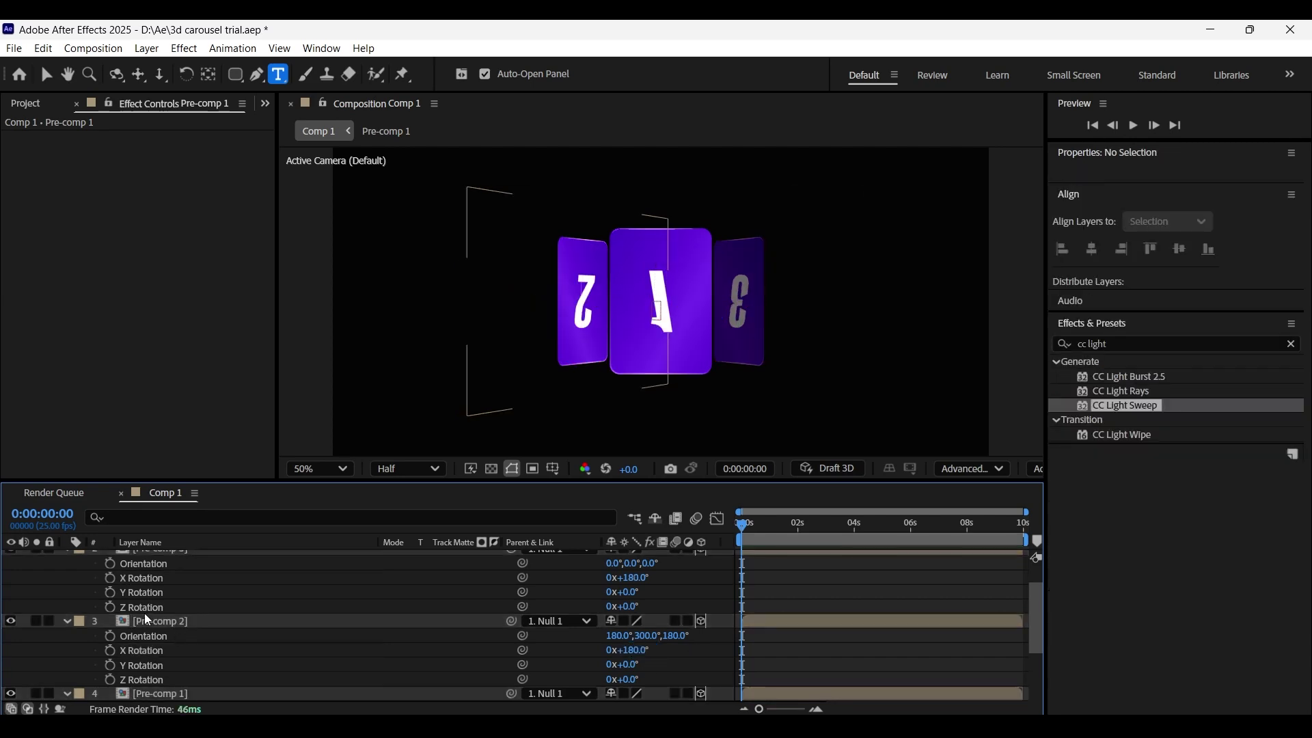
# Set the three flipped card copies to 50% Opacity and preview the carousel with its reflection.
pyautogui.scroll(3, 145, 613)
pyautogui.click(67, 586)
pyautogui.click(67, 600)
pyautogui.click(67, 615)
pyautogui.click(176, 611)
pyautogui.keyDown('shift'); pyautogui.click(180, 586); pyautogui.keyUp('shift')
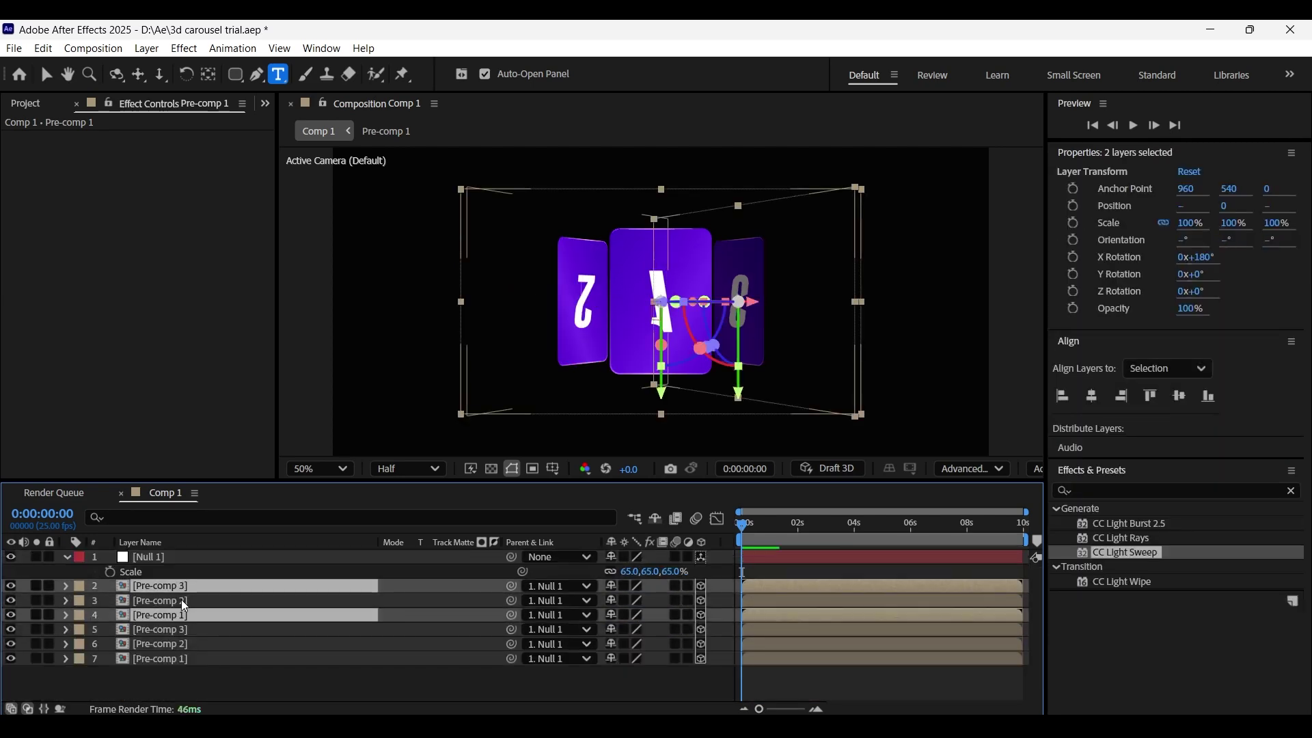
pyautogui.press('t')
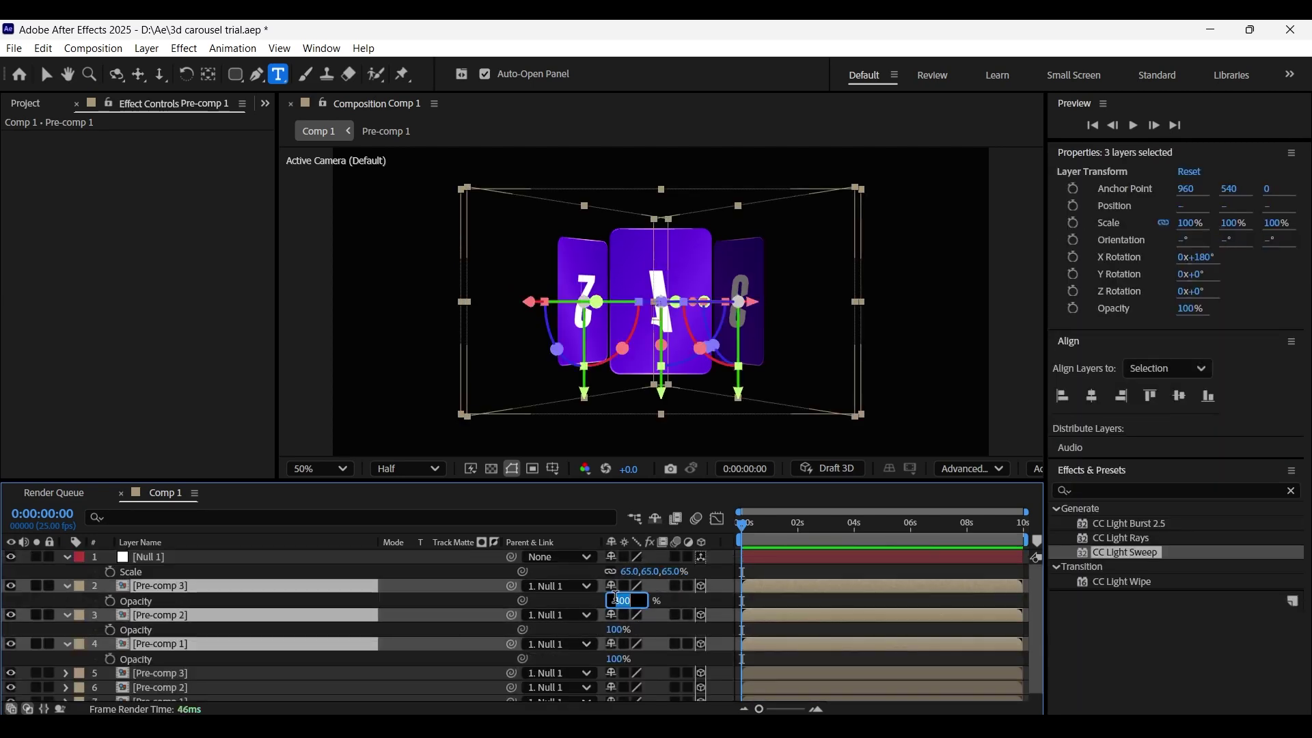
pyautogui.write('50')
pyautogui.click(669, 597)
pyautogui.click(125, 586)
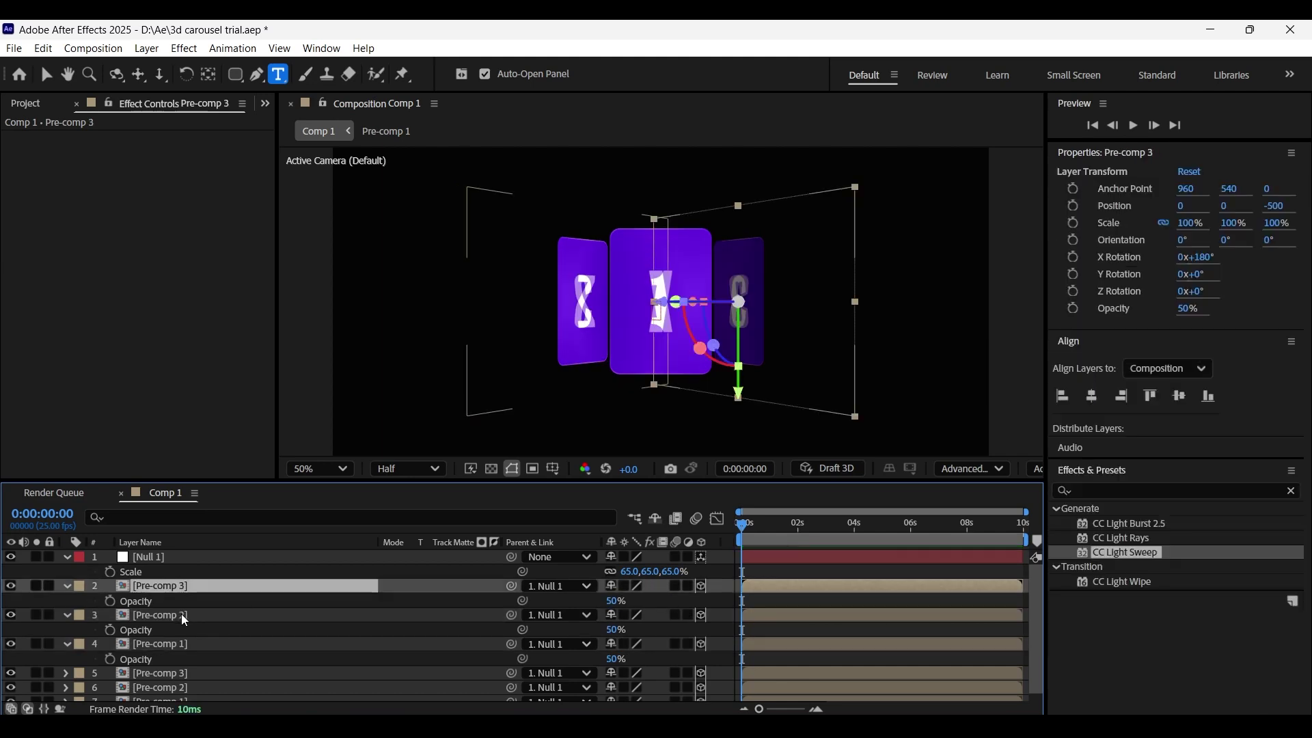
pyautogui.keyDown('shift'); pyautogui.click(182, 645); pyautogui.keyUp('shift')
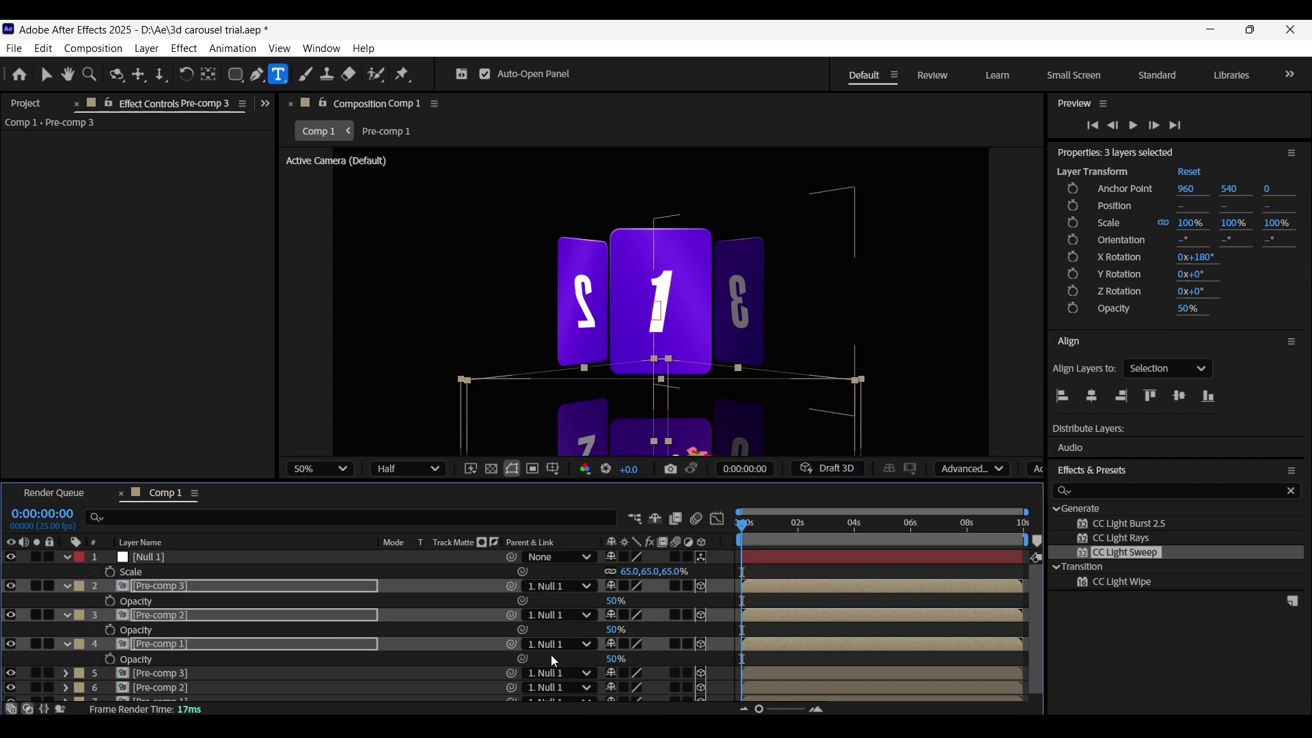
pyautogui.press('space')
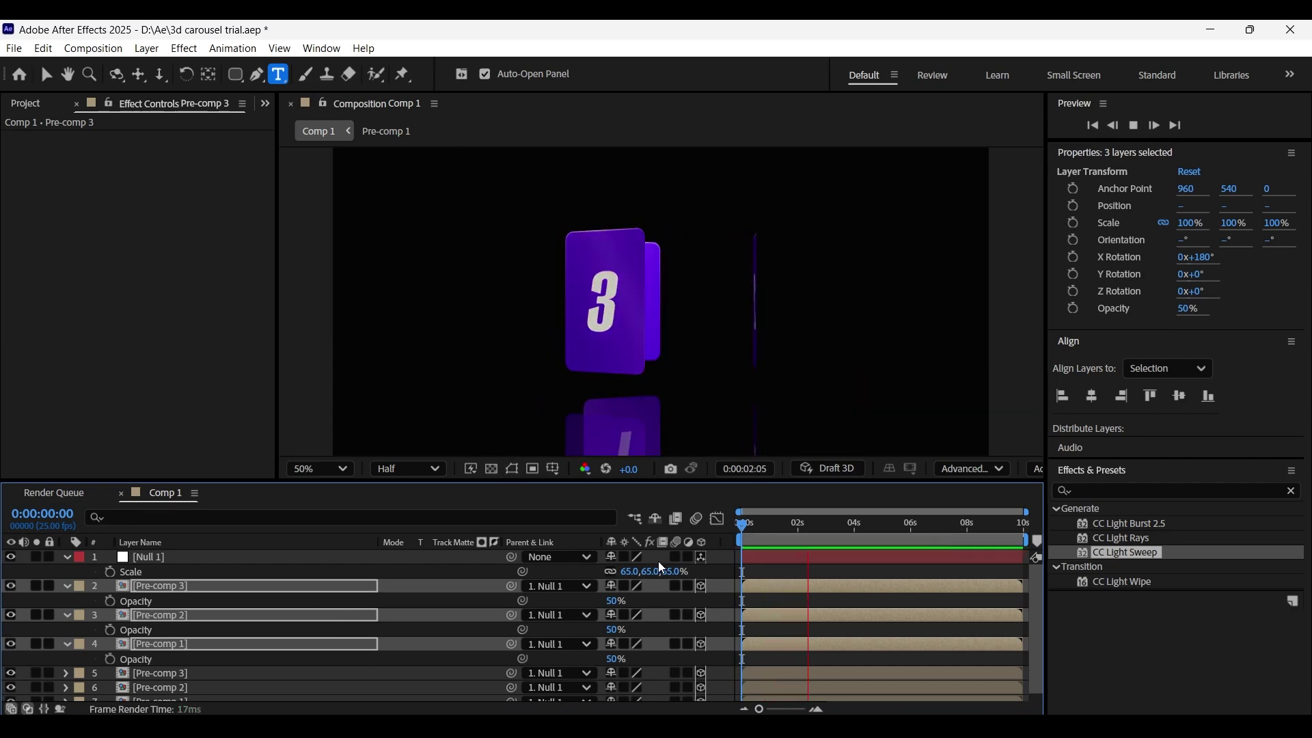
# Set the reflection cards' Opacity to 20% and preview the fainter reflection.
pyautogui.press('space')
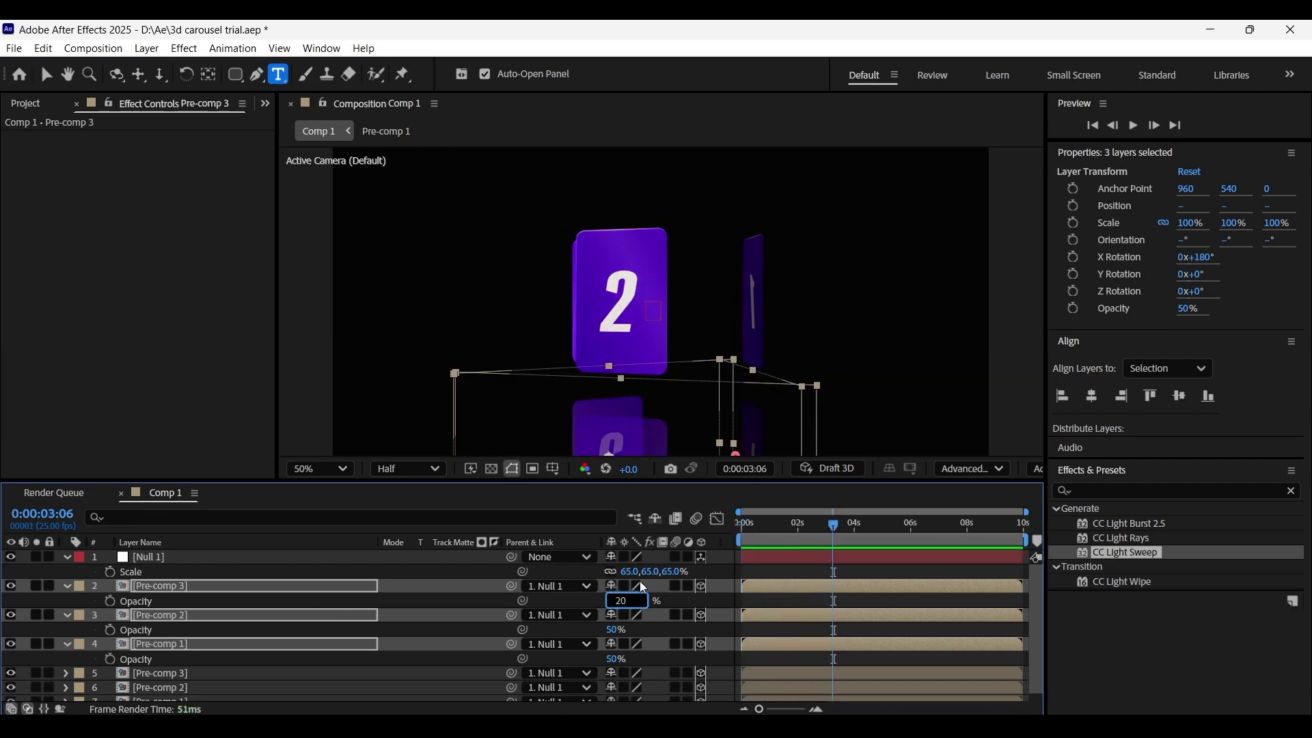
pyautogui.click(681, 596)
pyautogui.press('space')
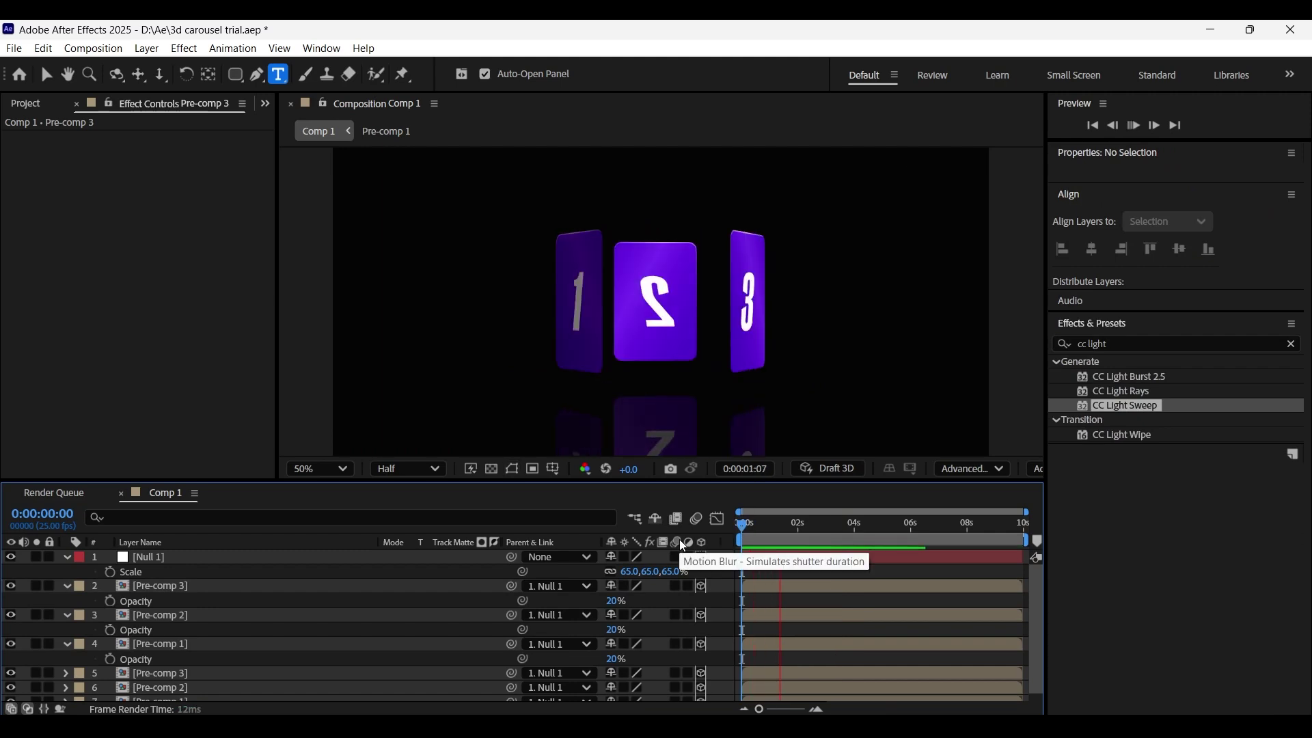
pyautogui.press('space')
# Move the three reflection layers below the original cards as layers 5–7, then preview the carousel.
pyautogui.click(160, 587)
pyautogui.keyDown('shift'); pyautogui.click(188, 648); pyautogui.keyUp('shift')
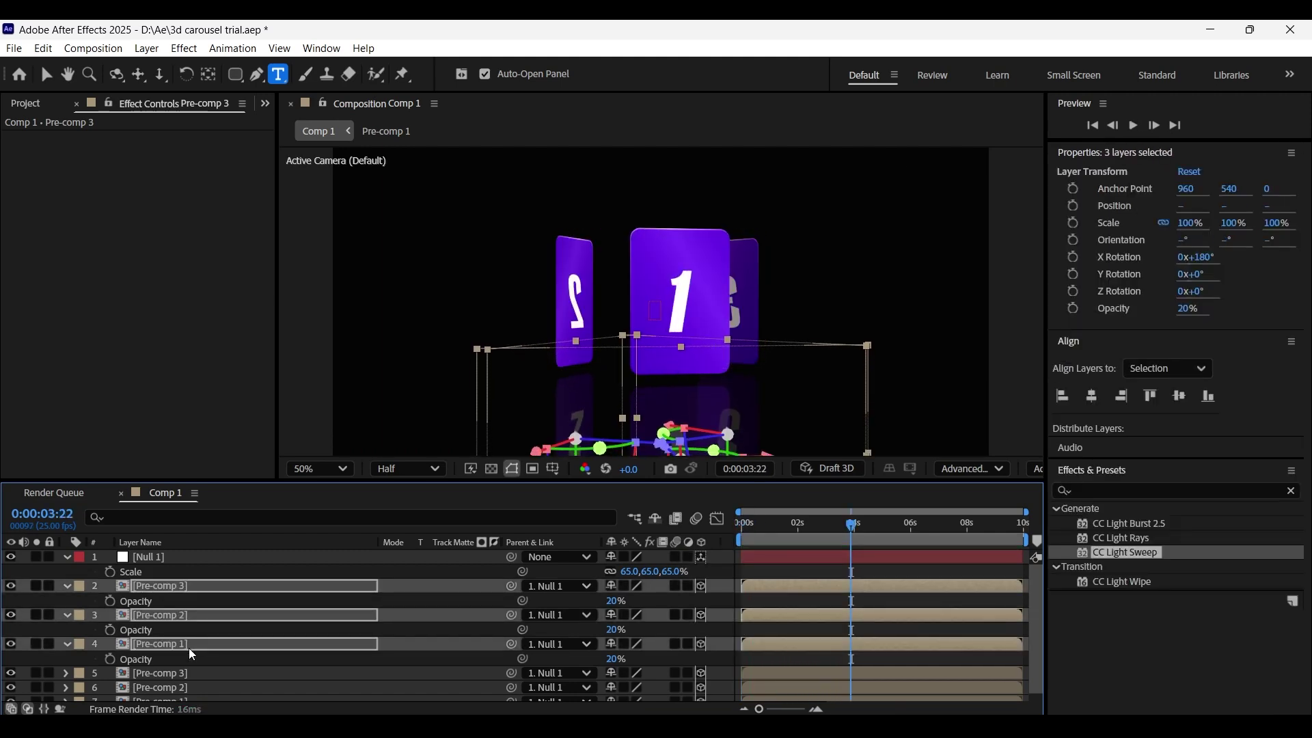
pyautogui.moveTo(202, 586); pyautogui.dragTo(210, 698)
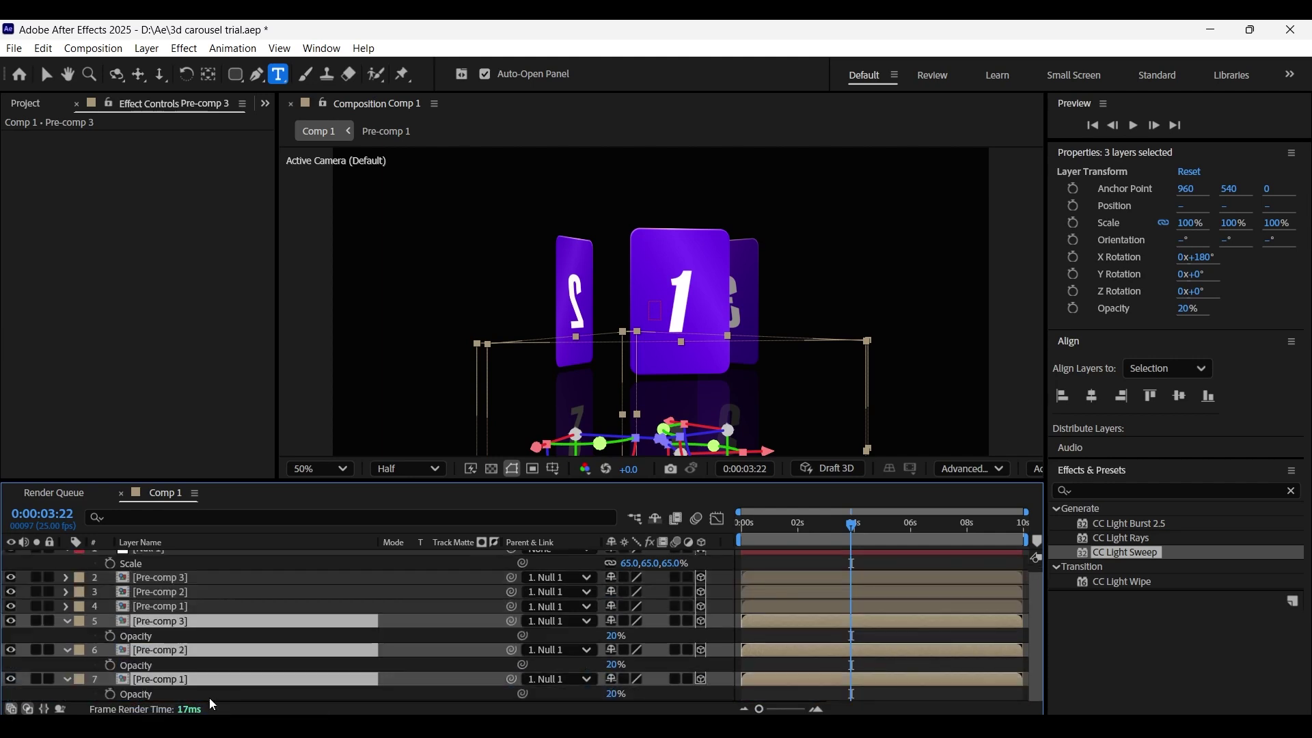
pyautogui.press('space')
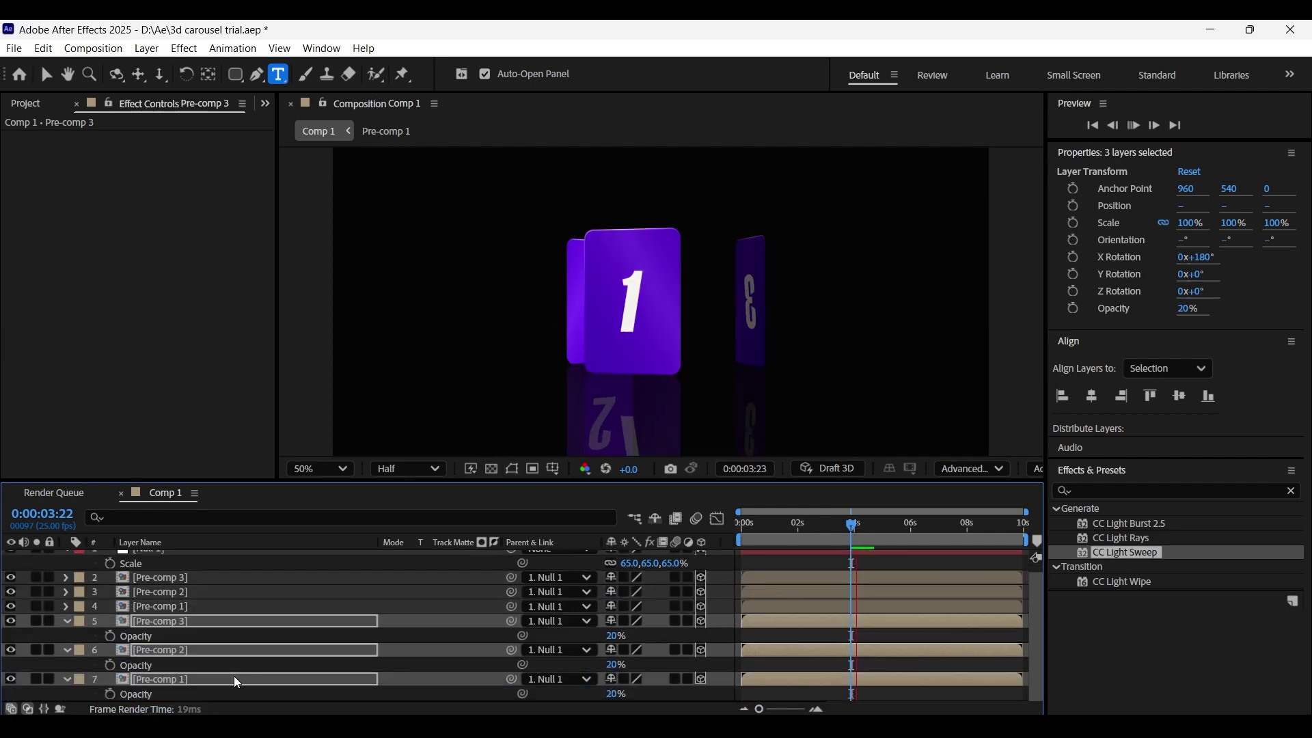